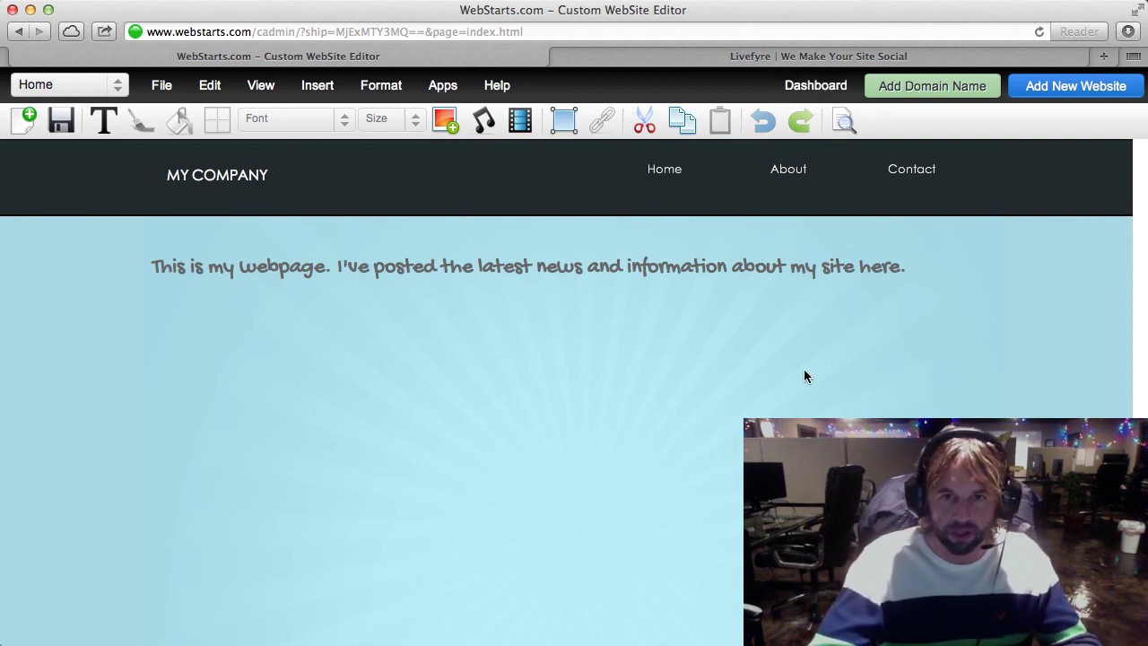
{"action": "left_click", "coordinate": [793, 58]}
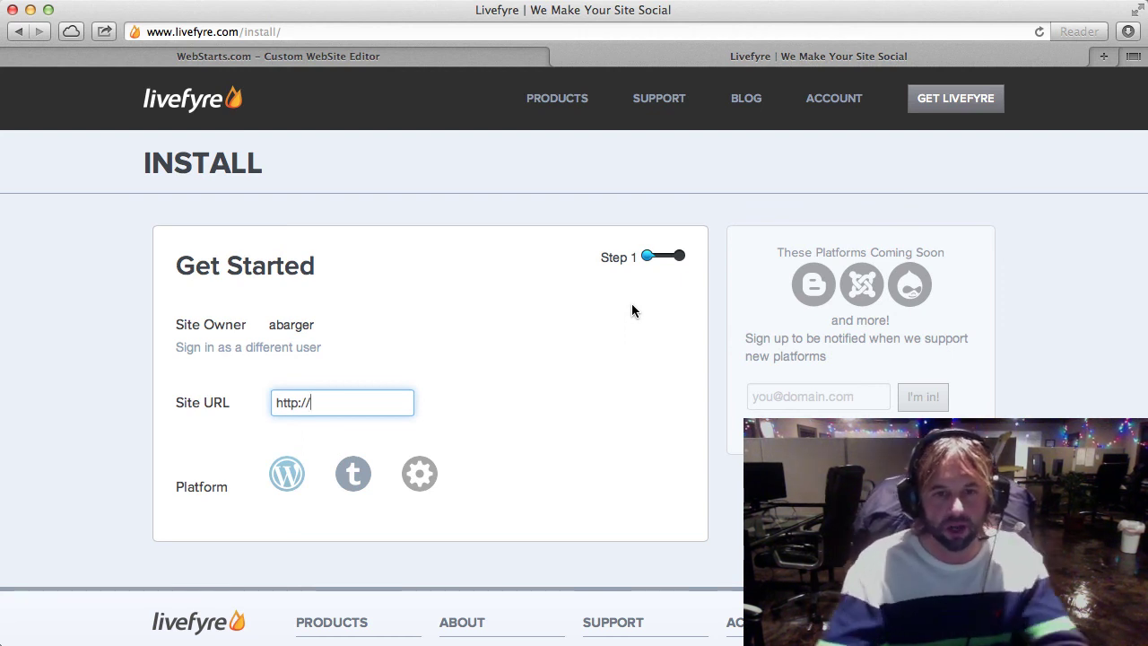
{"action": "type", "text": "web"}
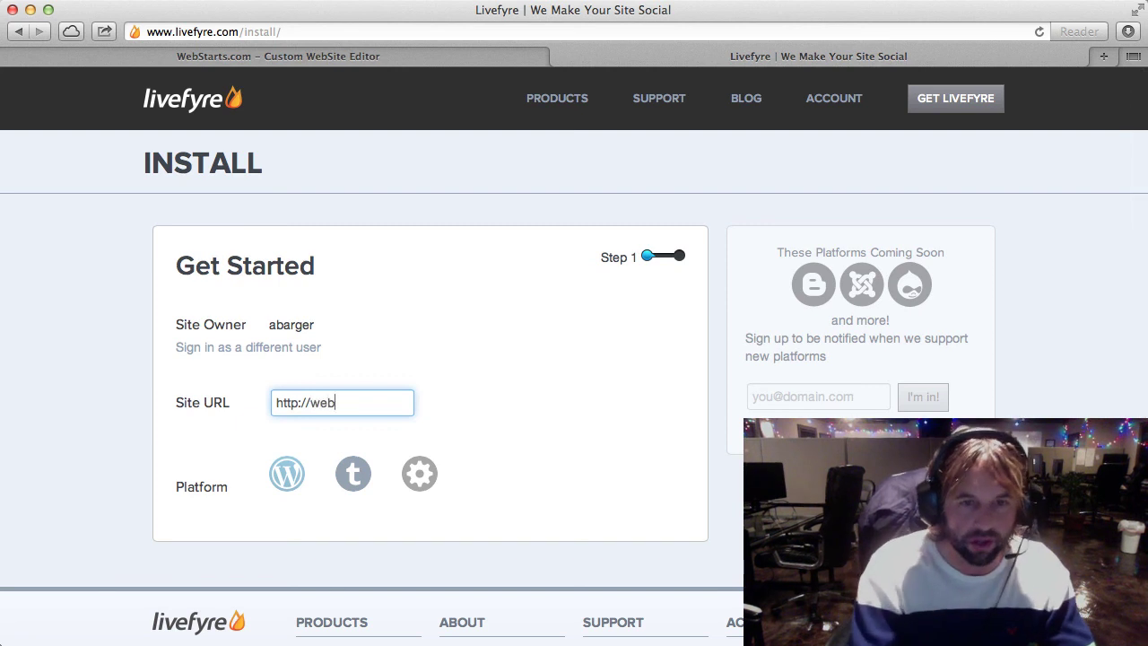
{"action": "type", "text": "starts.com"}
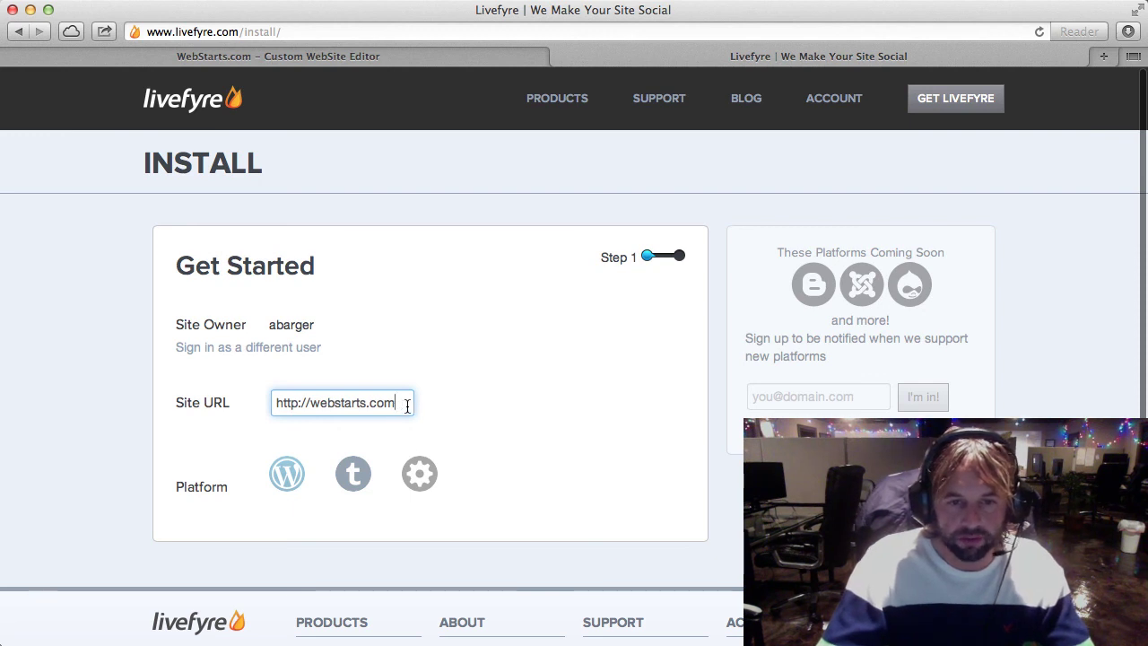
{"action": "left_click", "coordinate": [423, 477]}
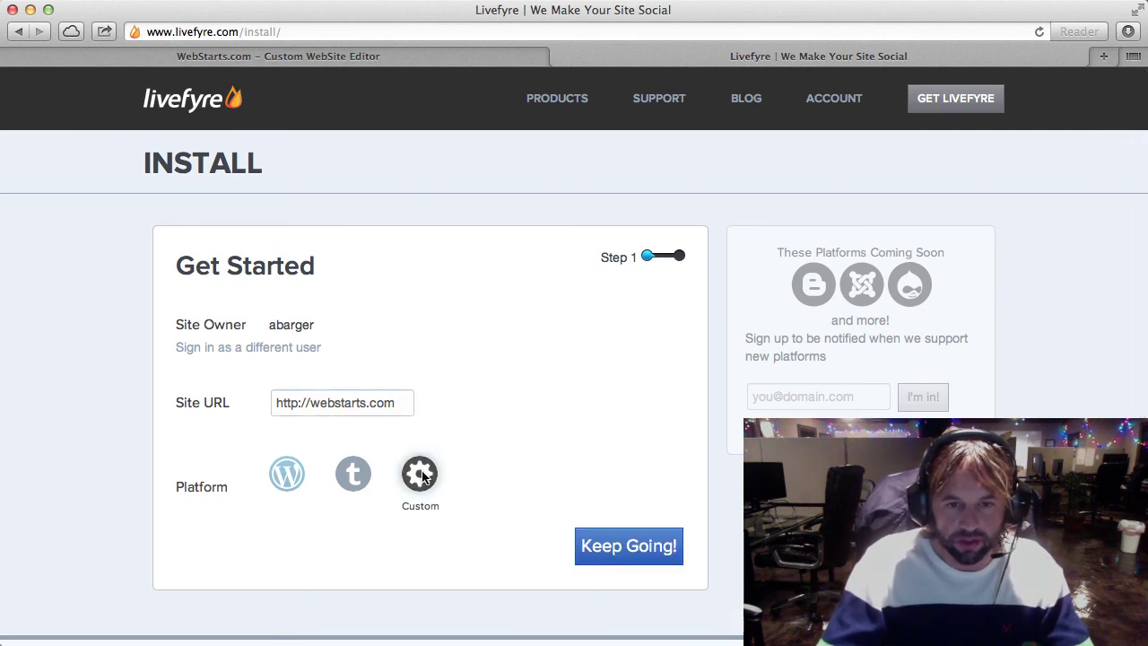
{"action": "left_click", "coordinate": [615, 545]}
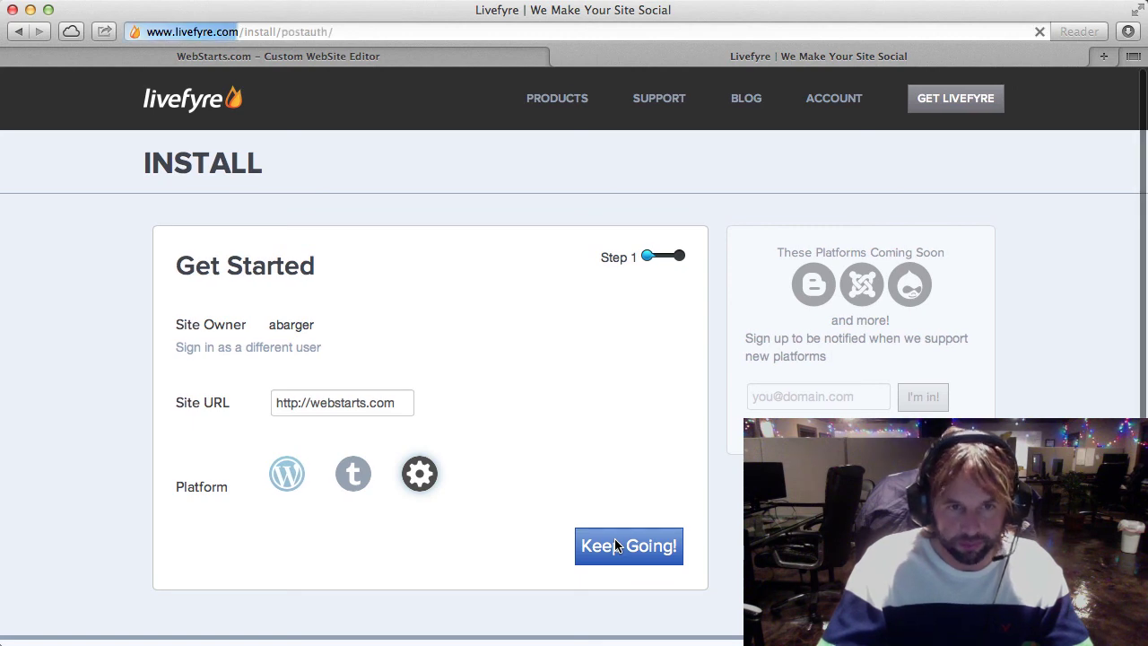
- Copy the complete Livefyre embed code, from the START comment to the END comment
{"action": "scroll", "coordinate": [508, 535], "scroll_direction": "down", "scroll_amount": 3}
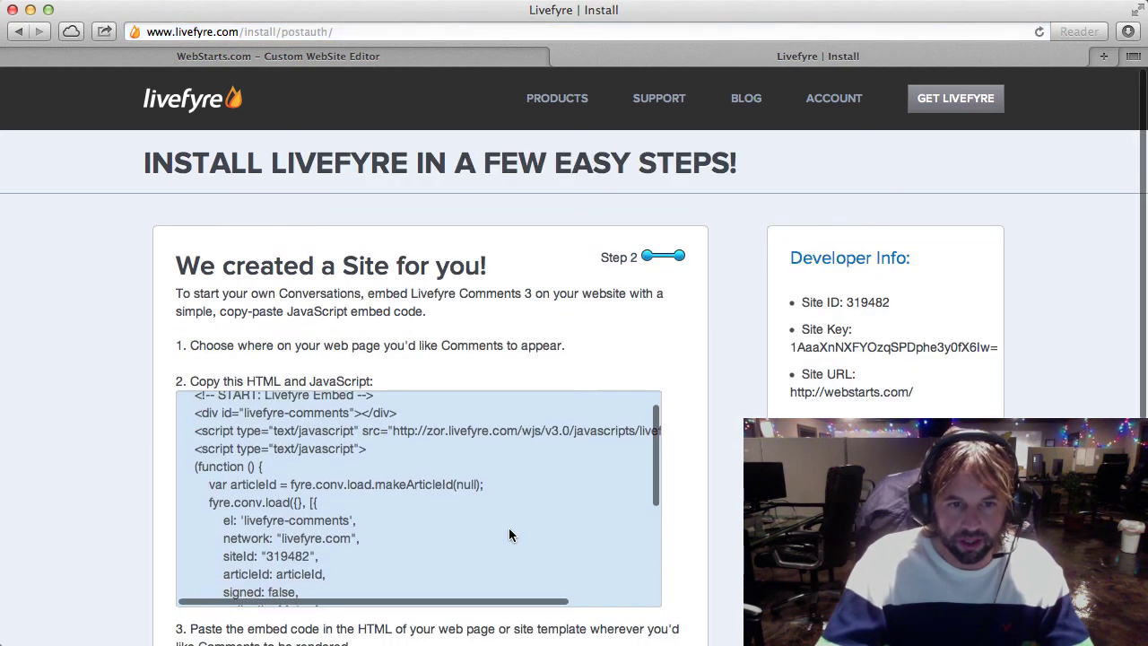
{"action": "scroll", "coordinate": [337, 471], "scroll_direction": "up", "scroll_amount": 3}
{"action": "left_click_drag", "start_coordinate": [186, 416], "coordinate": [382, 617]}
{"action": "right_click", "coordinate": [376, 432]}
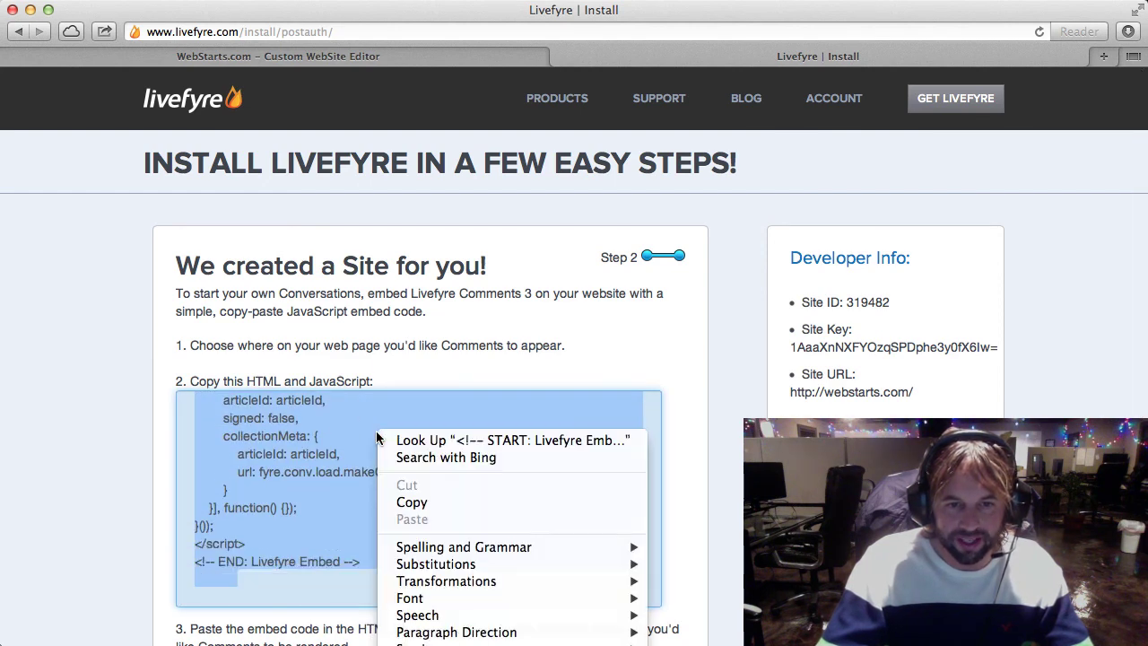
{"action": "left_click", "coordinate": [415, 502]}
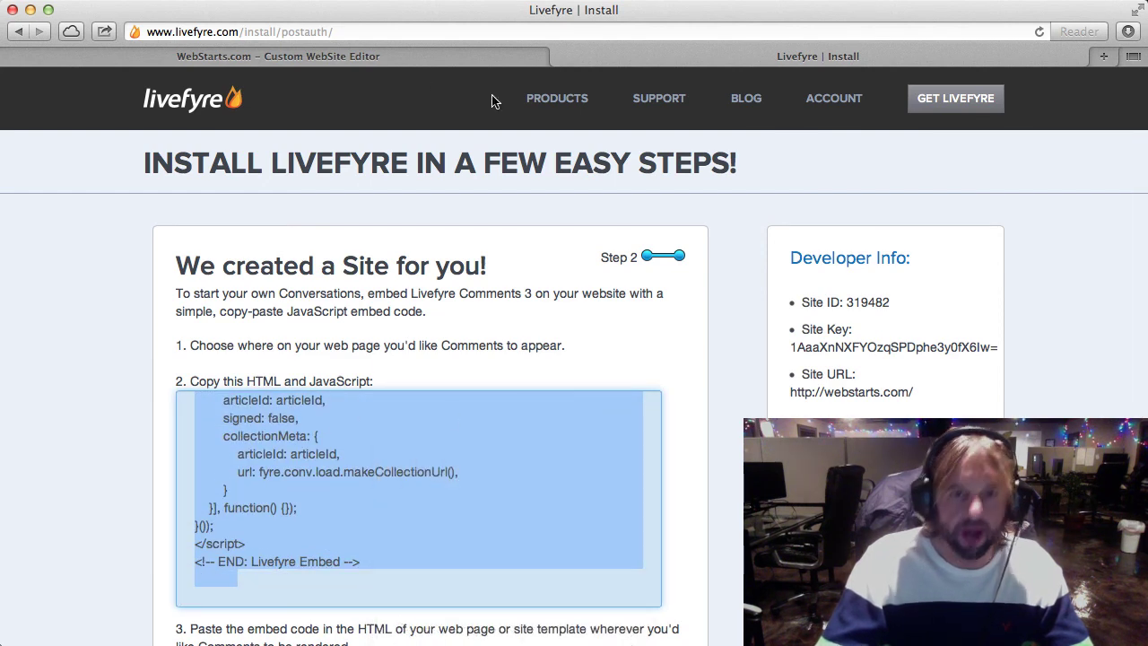
- Switch to the WebStarts editor and insert the copied Livefyre embed code into the Home page as custom HTML
{"action": "left_click", "coordinate": [438, 55]}
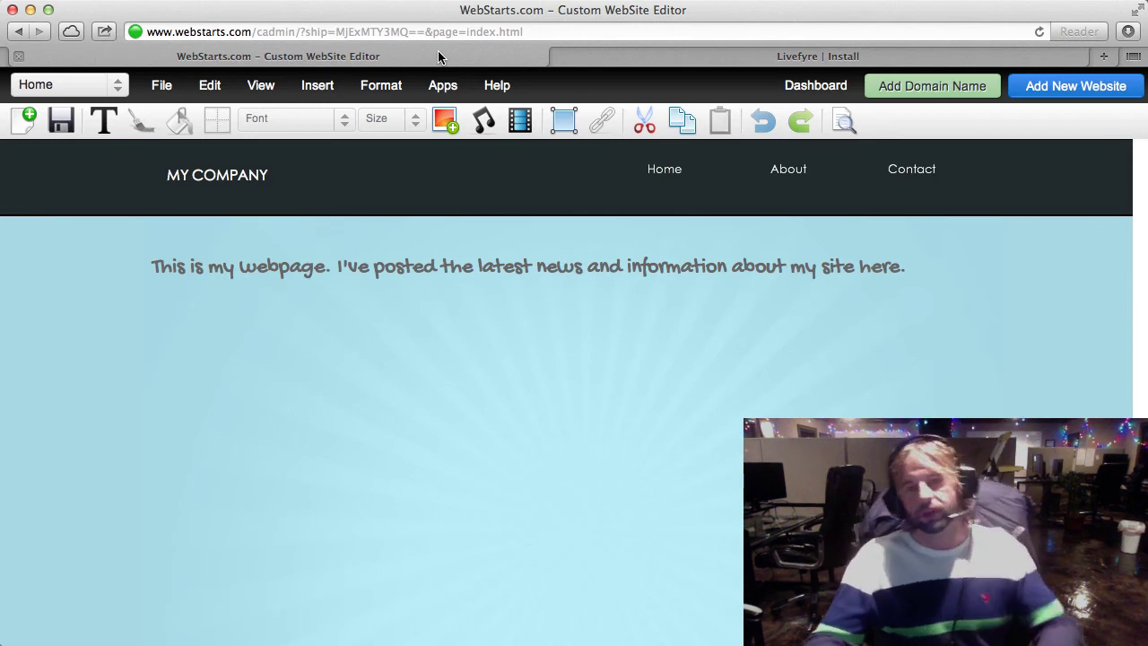
{"action": "left_click", "coordinate": [319, 88]}
{"action": "left_click", "coordinate": [366, 382]}
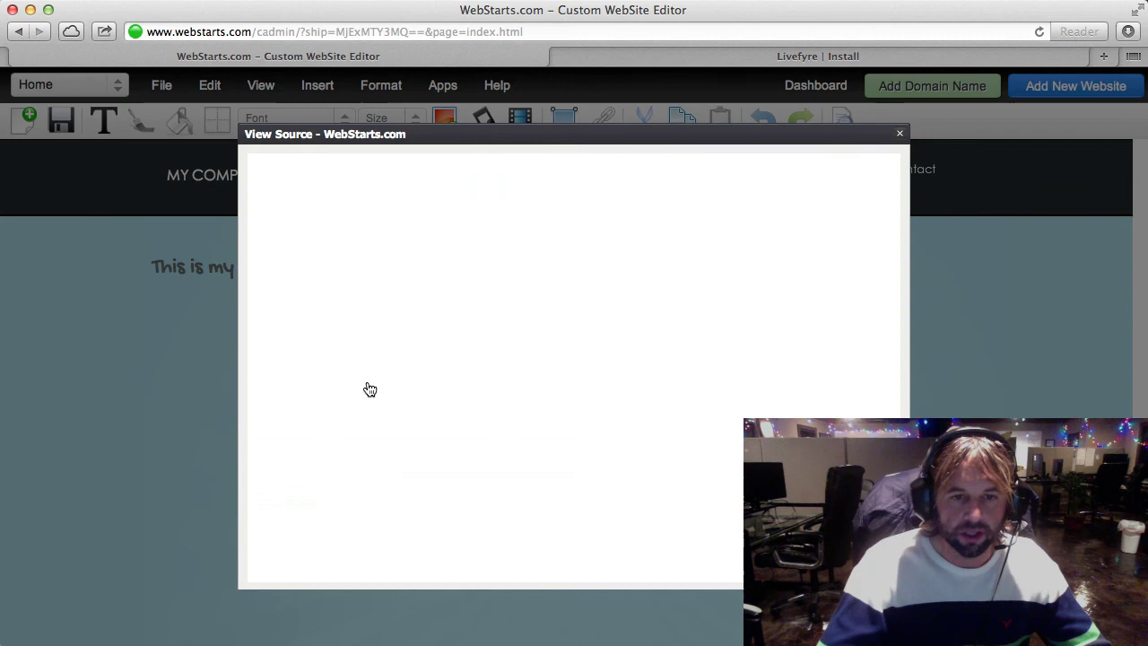
{"action": "right_click", "coordinate": [469, 237]}
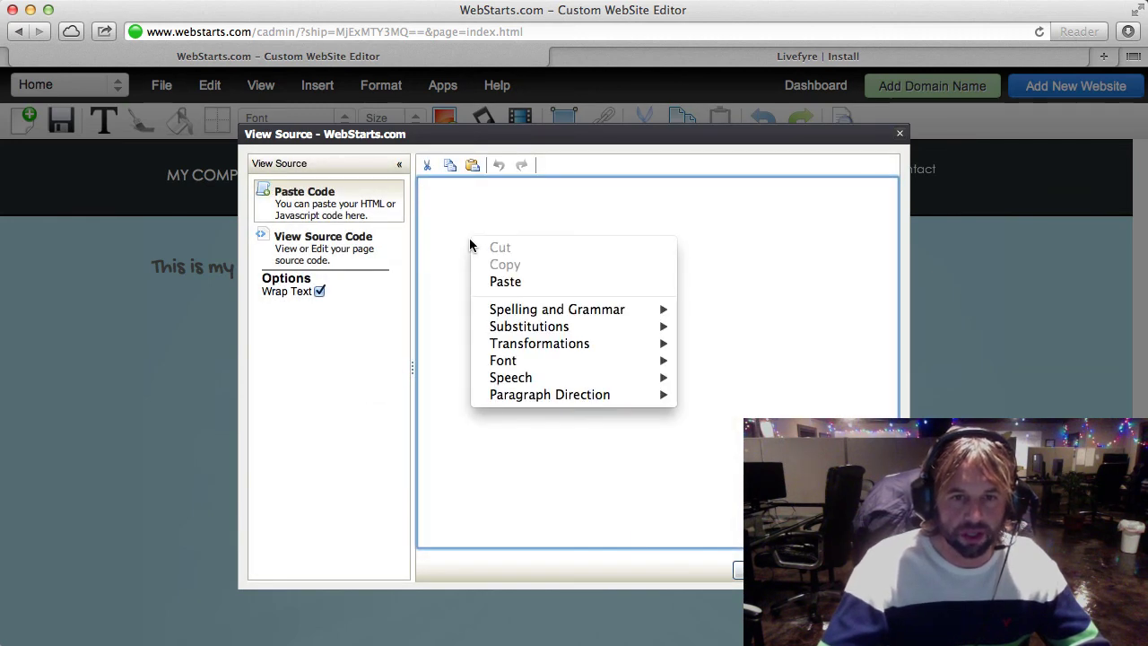
{"action": "left_click", "coordinate": [499, 283]}
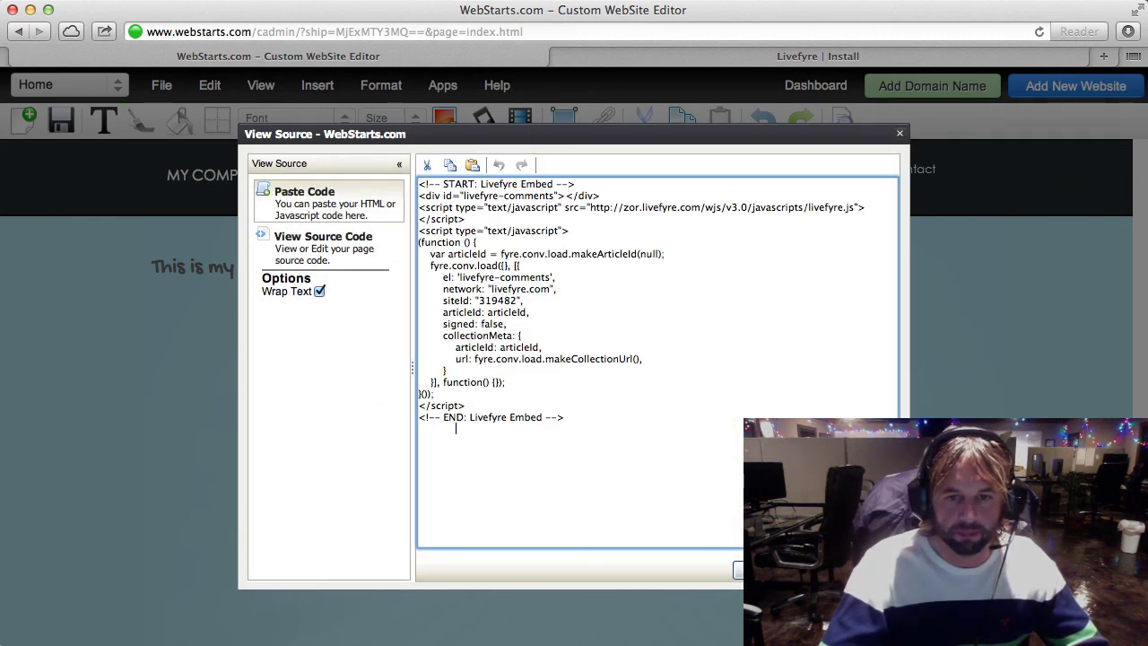
{"action": "left_click", "coordinate": [771, 571]}
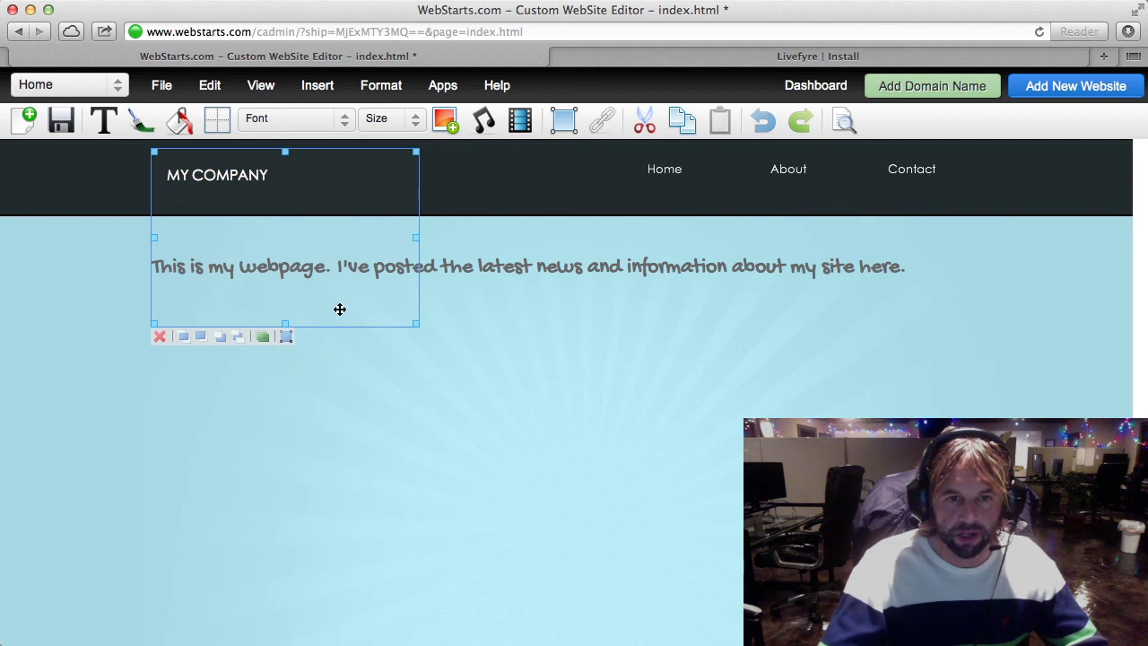
- Enlarge the Livefyre comments widget, place it below the intro text, and trim its height to fit the comment box
{"action": "left_click_drag", "start_coordinate": [417, 320], "coordinate": [781, 385]}
{"action": "left_click_drag", "start_coordinate": [666, 328], "coordinate": [658, 464]}
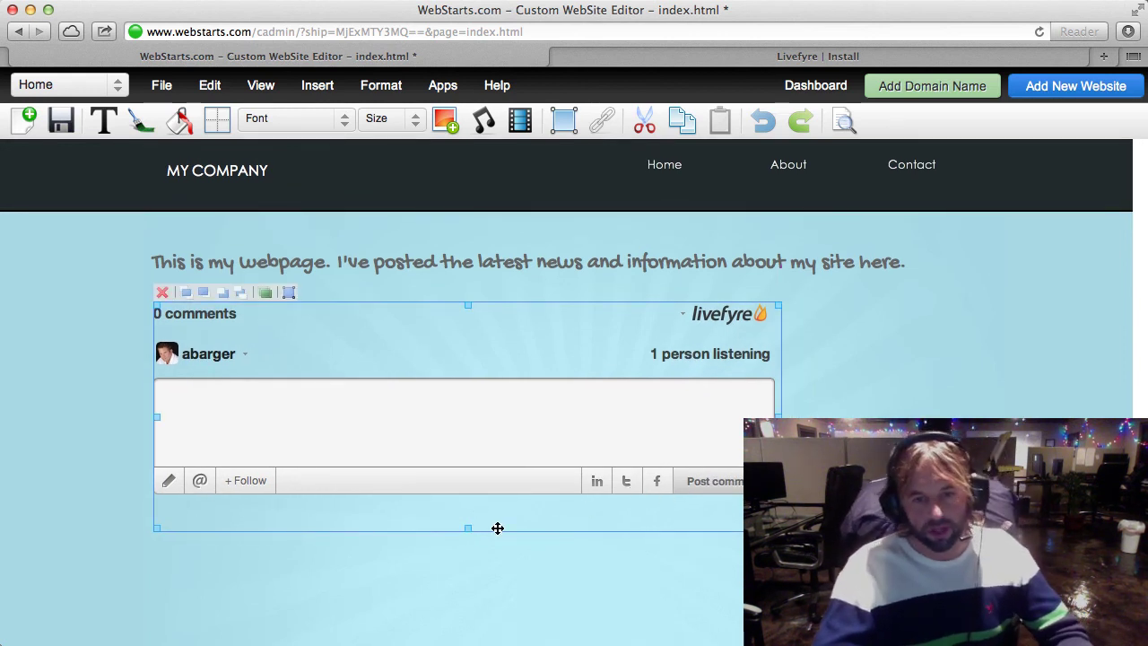
{"action": "left_click_drag", "start_coordinate": [466, 529], "coordinate": [473, 505]}
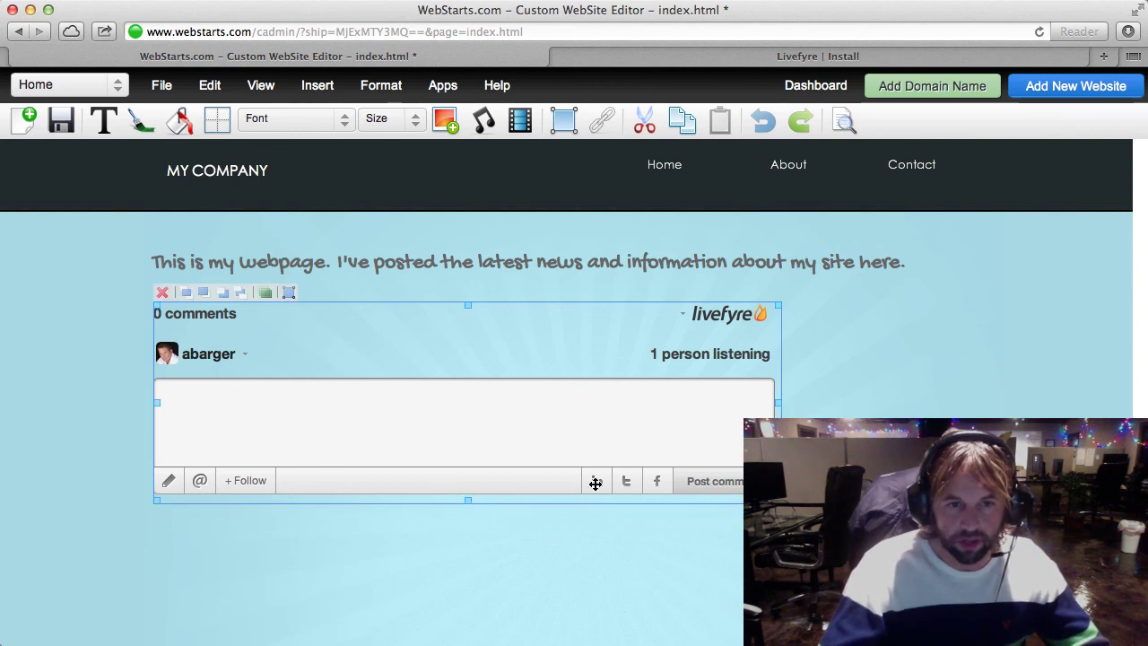
{"action": "left_click", "coordinate": [566, 438]}
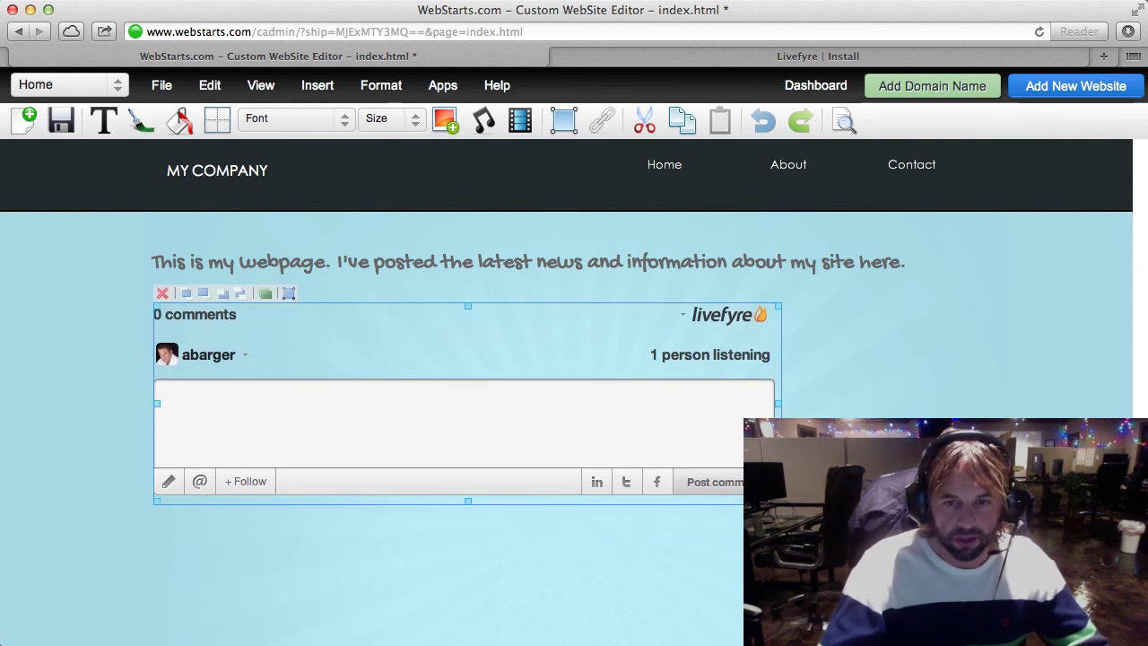
- Widen the comments widget to nearly the full content width and shift it slightly lower on the page
{"action": "left_click_drag", "start_coordinate": [783, 403], "coordinate": [1012, 404]}
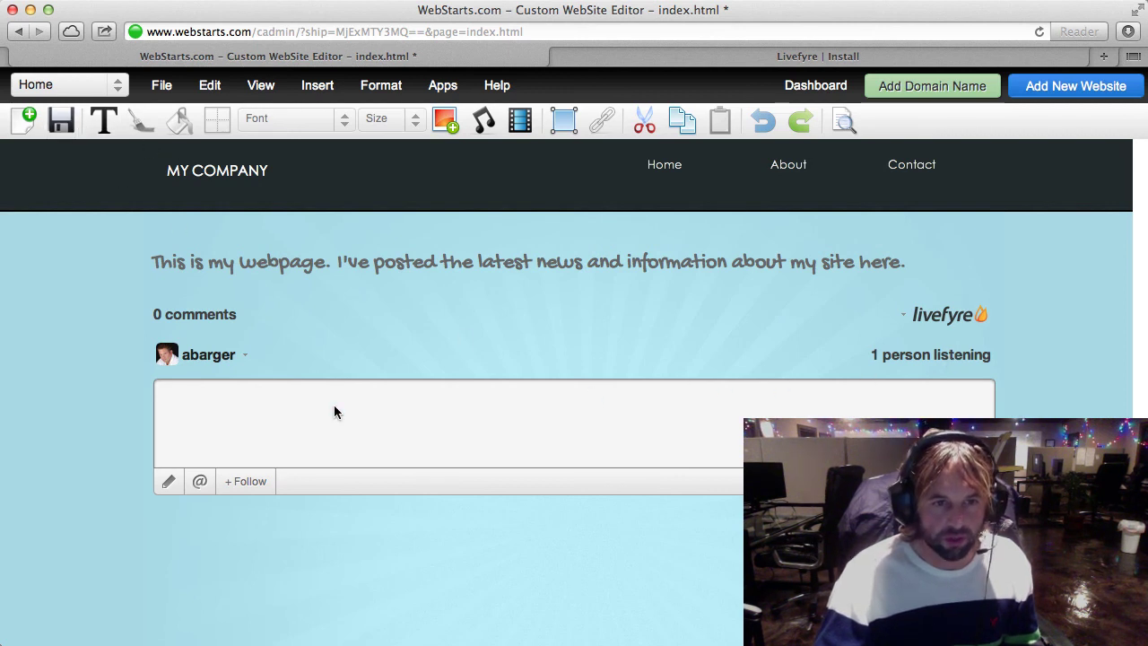
{"action": "left_click", "coordinate": [431, 420]}
{"action": "left_click_drag", "start_coordinate": [431, 421], "coordinate": [403, 446]}
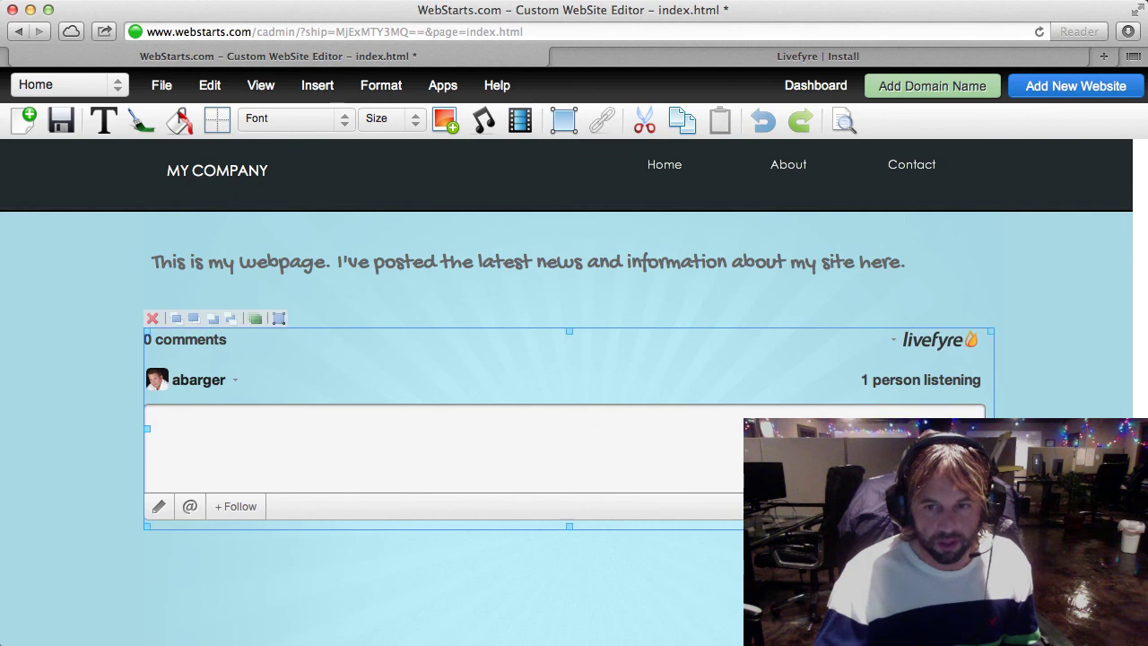
{"action": "left_click", "coordinate": [431, 371]}
- Save the Home page and open its live preview, reloading it to load the updated version
{"action": "left_click", "coordinate": [65, 122]}
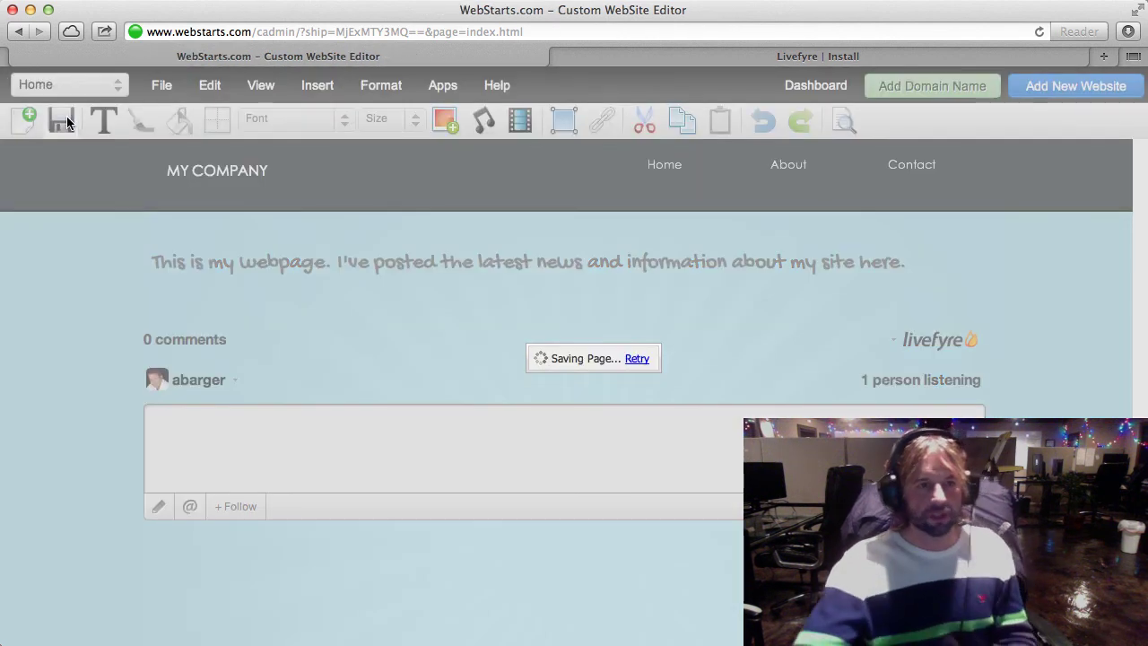
{"action": "left_click", "coordinate": [845, 122]}
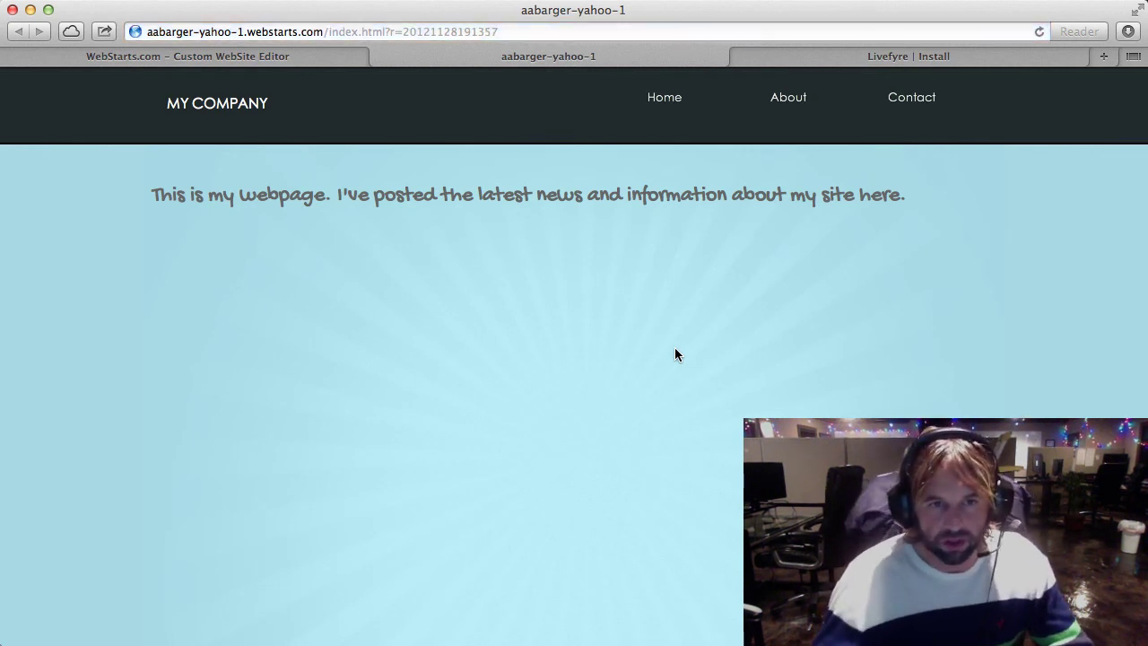
{"action": "left_click", "coordinate": [529, 29]}
{"action": "key", "text": "Left"}
{"action": "key", "text": "shift+Right"}
{"action": "key", "text": "shift+Right"}
{"action": "key", "text": "shift+Right"}
{"action": "key", "text": "shift+Right"}
{"action": "key", "text": "shift+Right"}
{"action": "key", "text": "shift+Right"}
{"action": "key", "text": "shift+Right"}
{"action": "key", "text": "shift+Right"}
{"action": "key", "text": "shift+Right"}
{"action": "key", "text": "shift+Right"}
{"action": "key", "text": "shift+Right"}
{"action": "key", "text": "shift+Right"}
{"action": "key", "text": "shift+Right"}
{"action": "key", "text": "shift+Right"}
{"action": "key", "text": "shift+Right"}
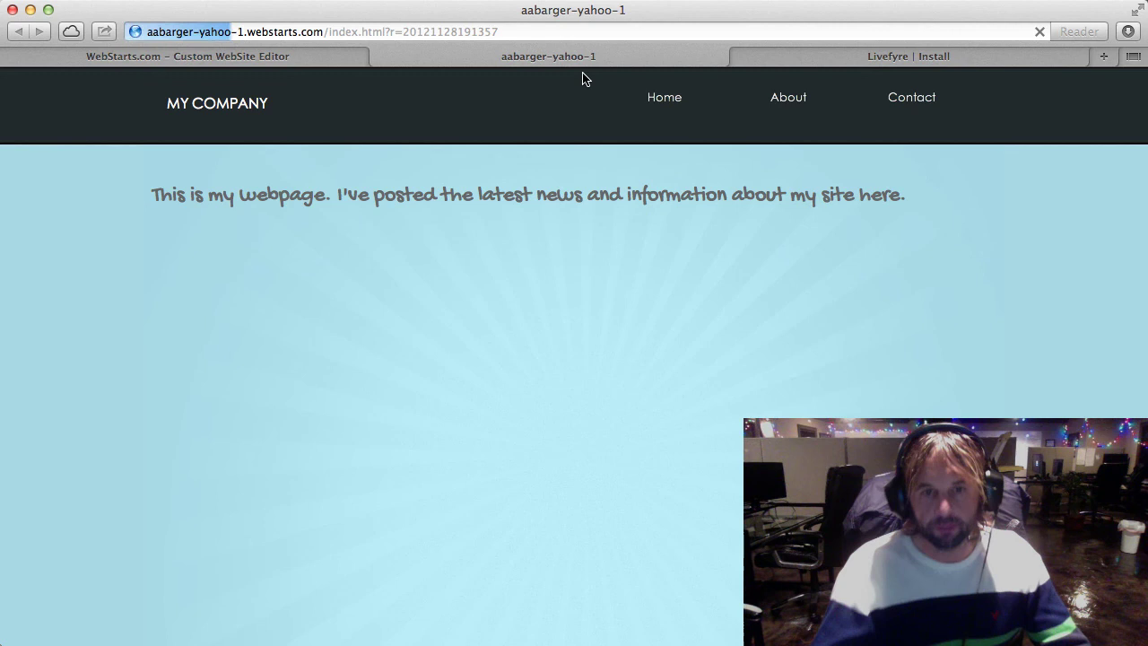
{"action": "left_click", "coordinate": [578, 192]}
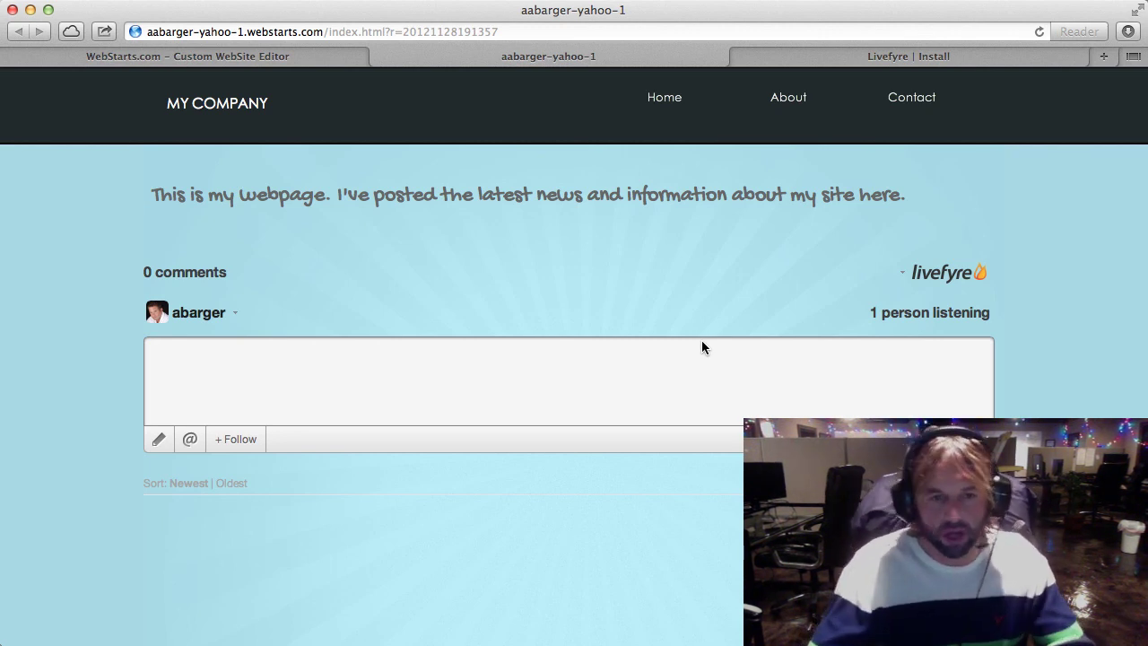
- Post the comment "Here I can just start typing comments" in the live page's Livefyre comment box
{"action": "left_click", "coordinate": [710, 360]}
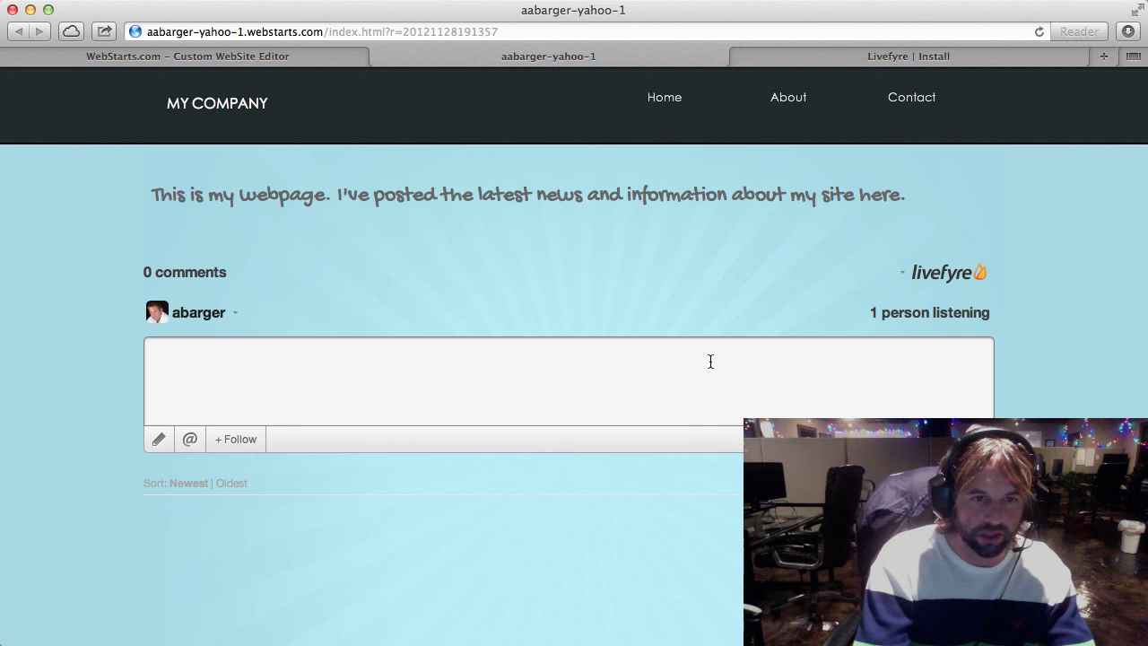
{"action": "type", "text": "Here"}
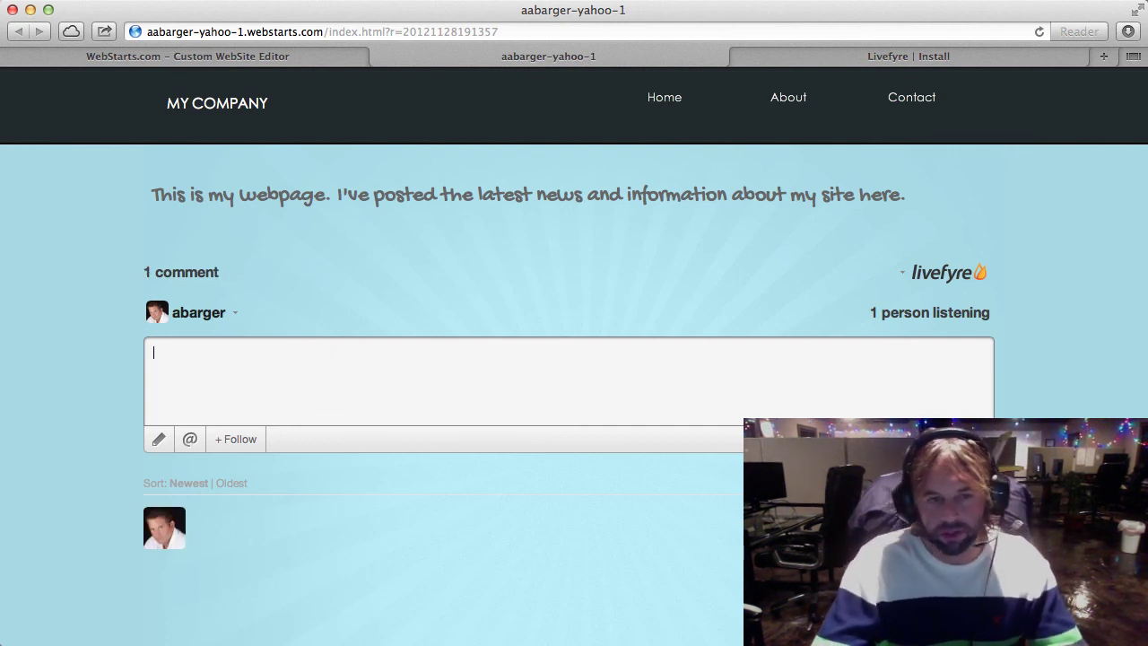
- Examine the posted comment and the space between the comments section and the page content beneath it
{"action": "scroll", "coordinate": [417, 567], "scroll_direction": "down", "scroll_amount": 2}
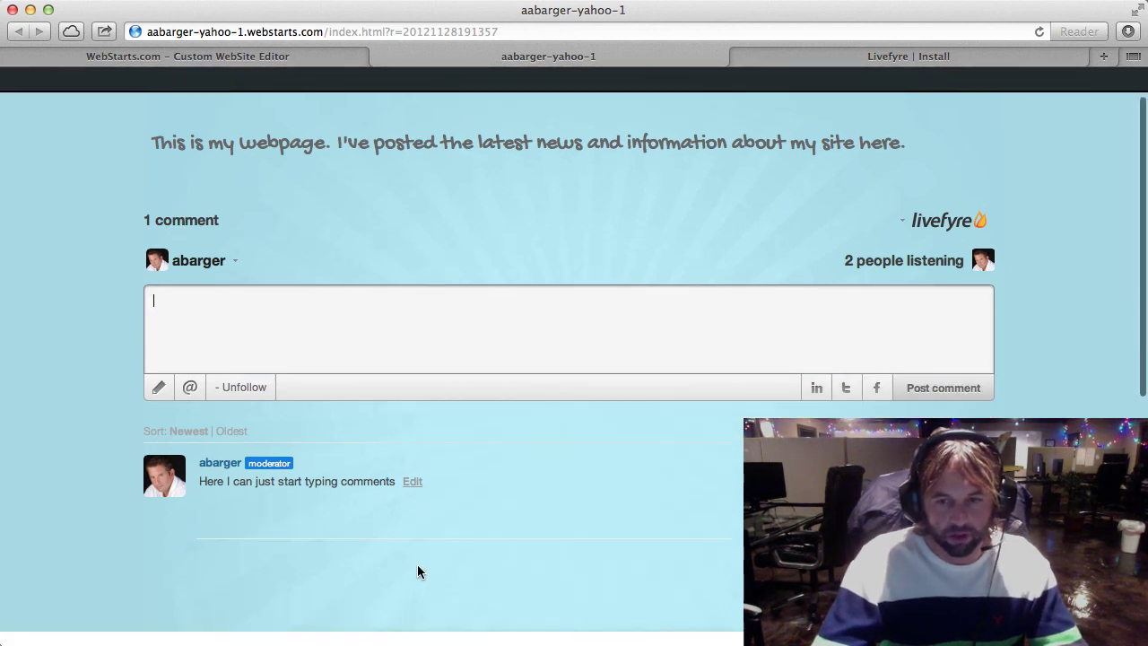
{"action": "scroll", "coordinate": [497, 530], "scroll_direction": "down", "scroll_amount": 5}
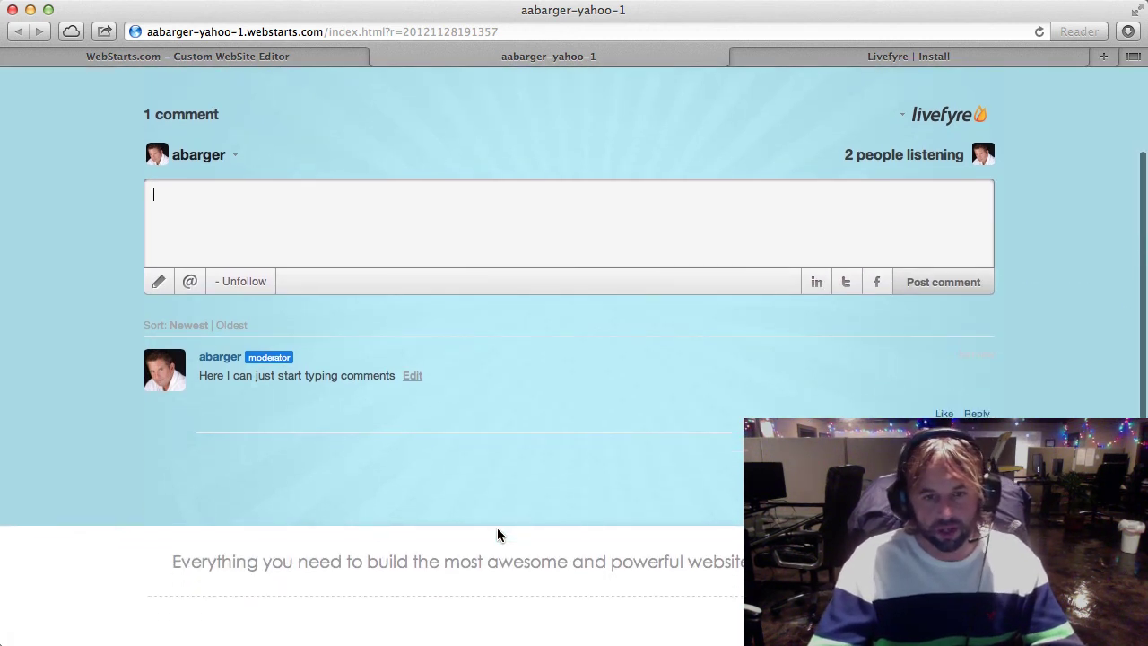
{"action": "scroll", "coordinate": [571, 523], "scroll_direction": "down", "scroll_amount": 1}
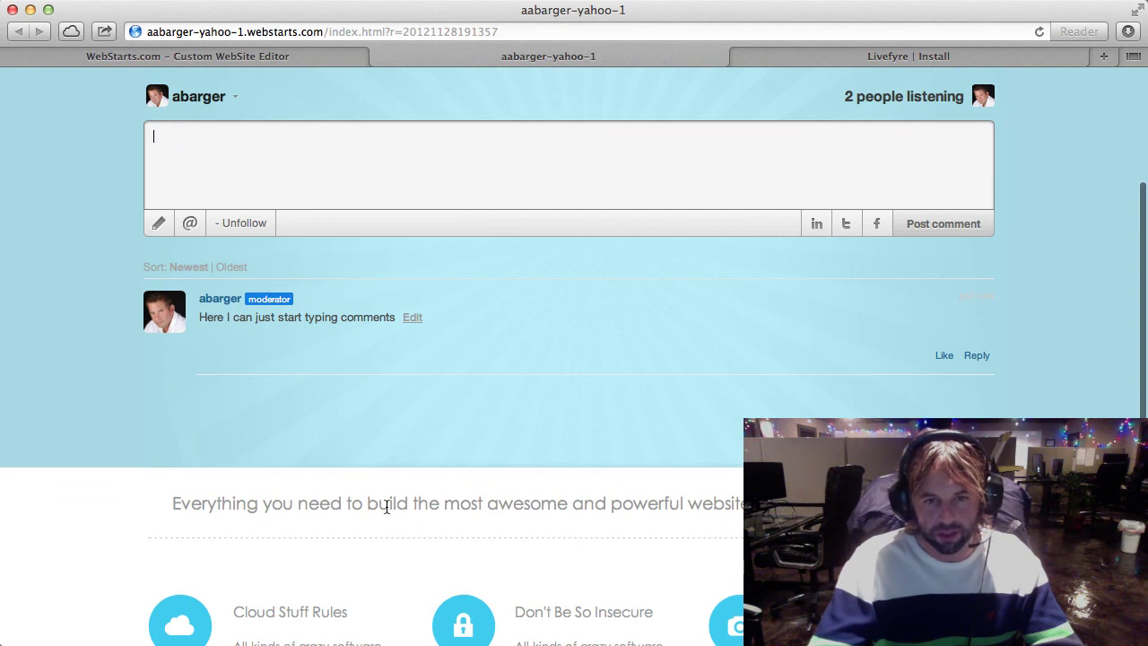
{"action": "scroll", "coordinate": [281, 589], "scroll_direction": "down", "scroll_amount": 5}
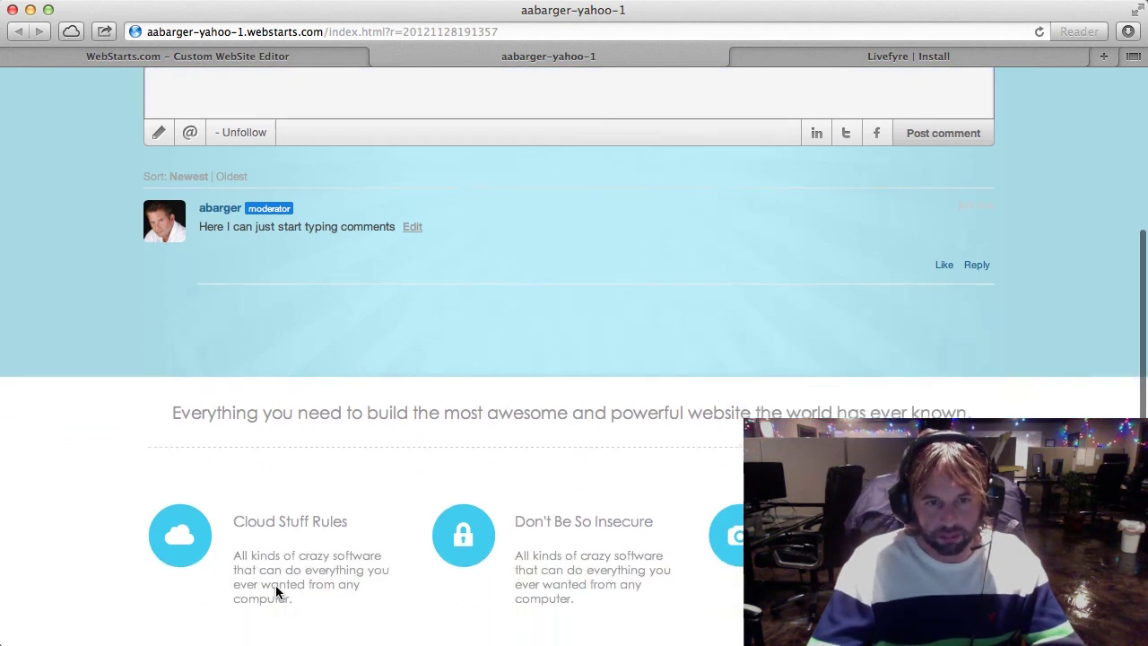
{"action": "scroll", "coordinate": [269, 538], "scroll_direction": "up", "scroll_amount": 3}
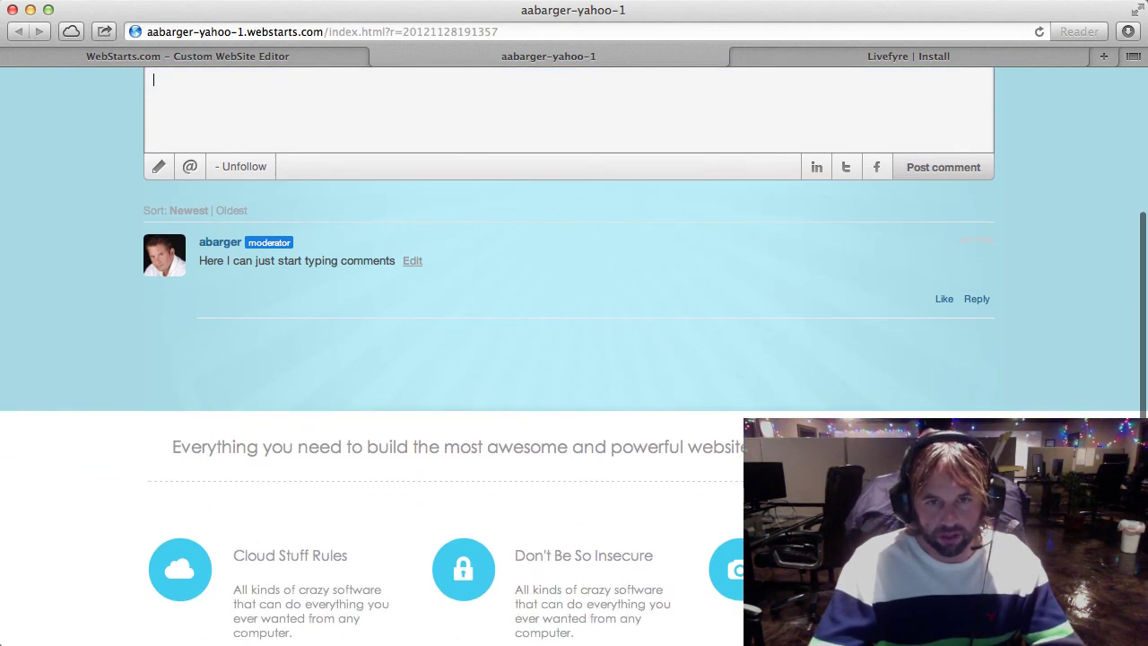
{"action": "scroll", "coordinate": [287, 170], "scroll_direction": "up", "scroll_amount": 6}
{"action": "scroll", "coordinate": [288, 170], "scroll_direction": "down", "scroll_amount": 3}
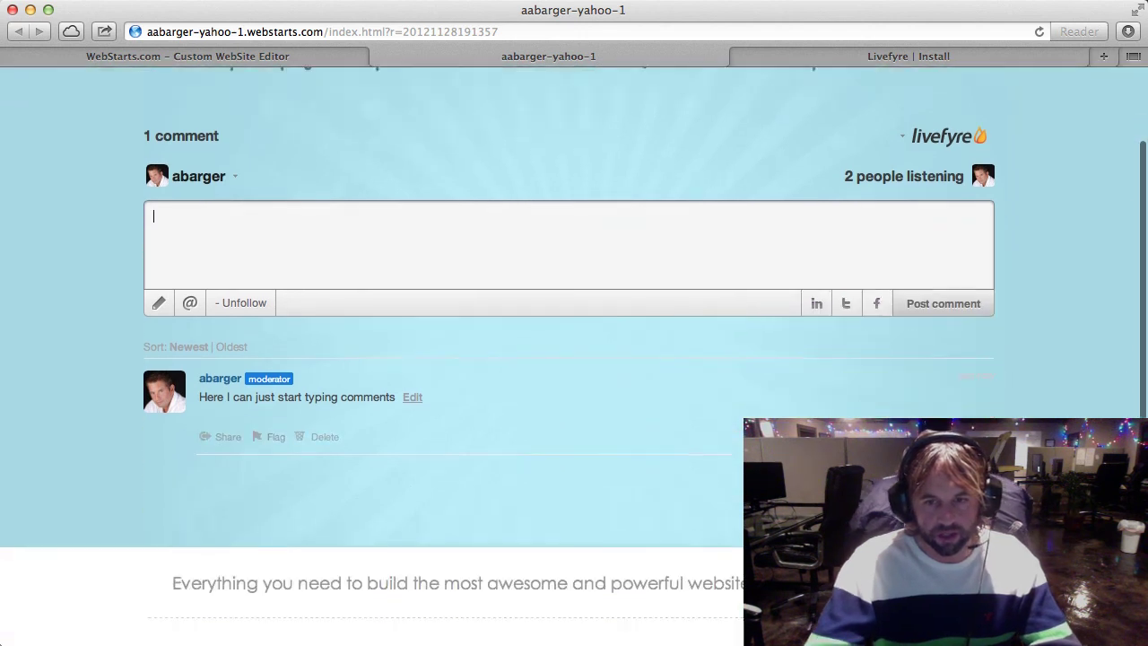
{"action": "scroll", "coordinate": [574, 323], "scroll_direction": "down", "scroll_amount": 2}
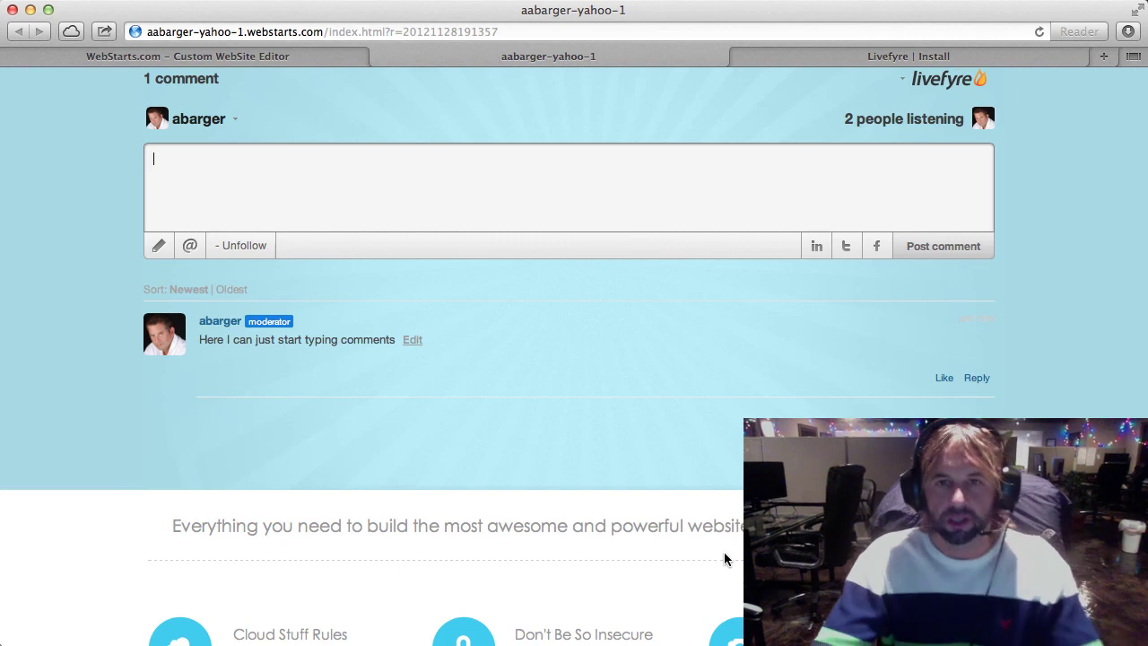
{"action": "scroll", "coordinate": [609, 556], "scroll_direction": "down", "scroll_amount": 3}
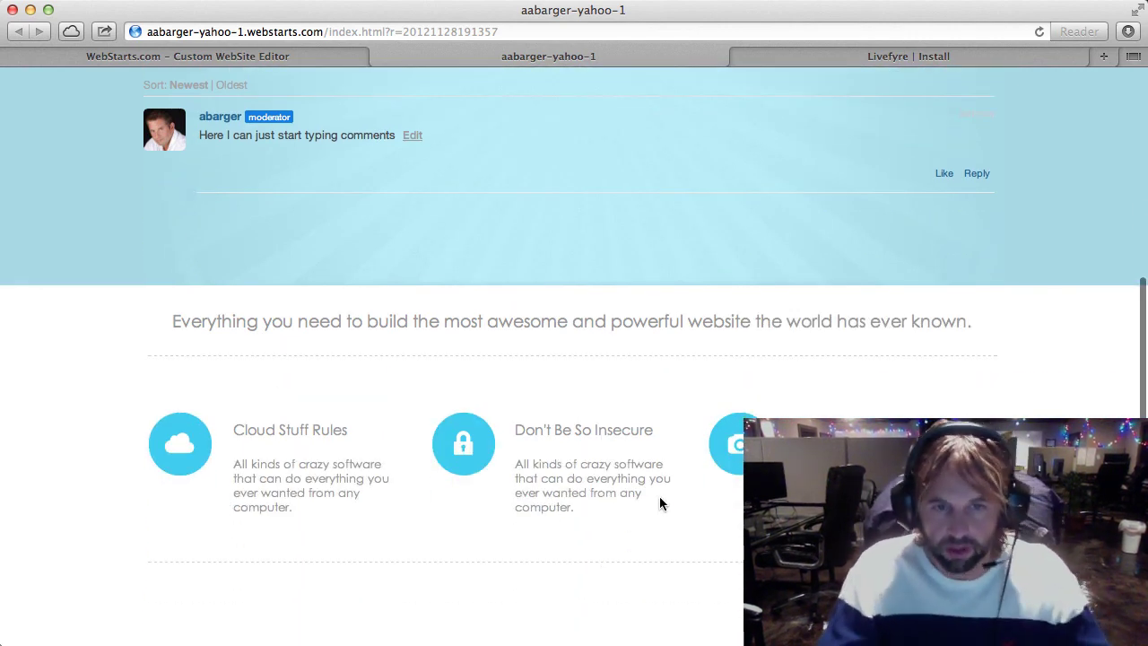
{"action": "scroll", "coordinate": [566, 261], "scroll_direction": "up", "scroll_amount": 3}
{"action": "scroll", "coordinate": [574, 273], "scroll_direction": "up", "scroll_amount": 4}
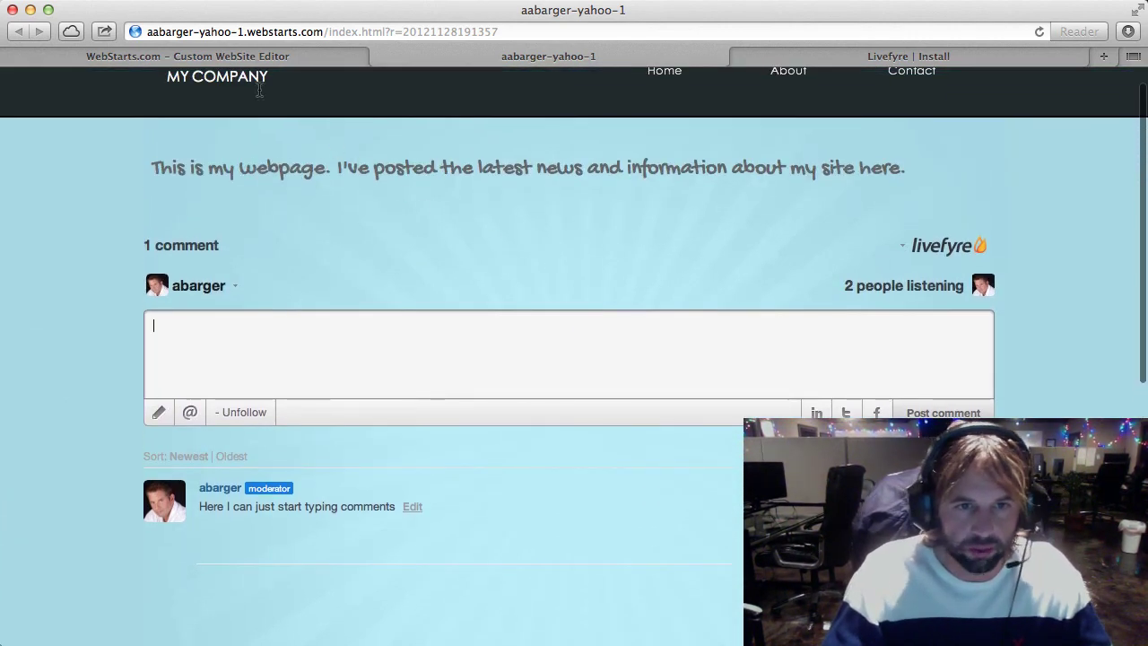
- Return to the website editor and delete the "Everything you need to build the most awesome" tagline and the dashed divider directly beneath it
{"action": "left_click", "coordinate": [187, 56]}
{"action": "scroll", "coordinate": [520, 436], "scroll_direction": "down", "scroll_amount": 5}
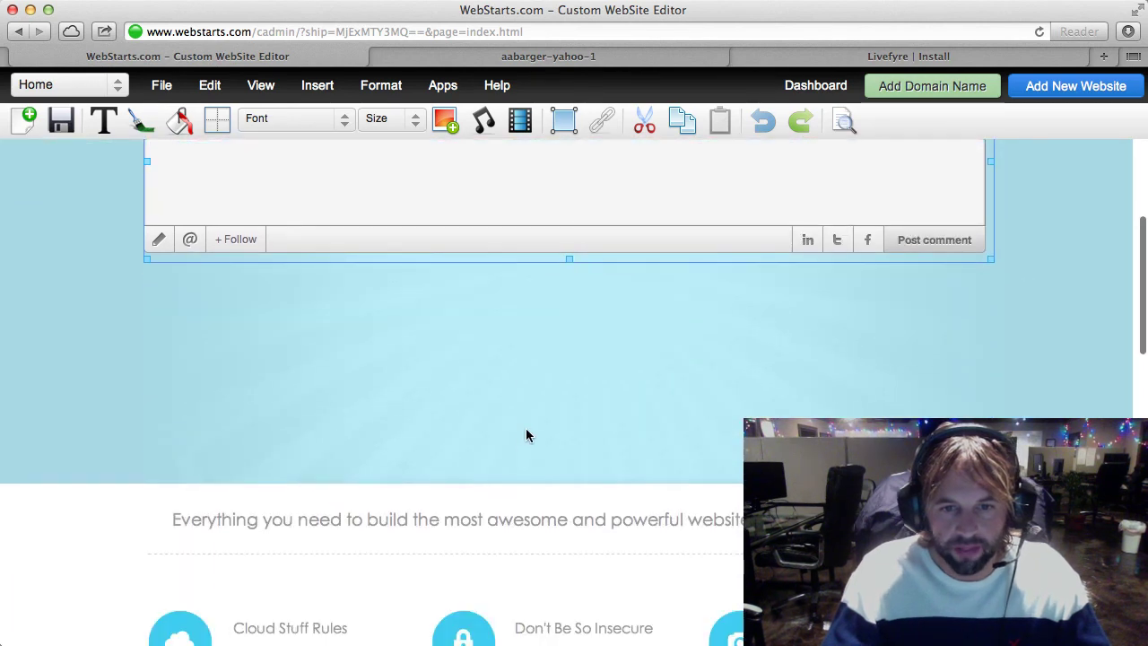
{"action": "left_click", "coordinate": [381, 490]}
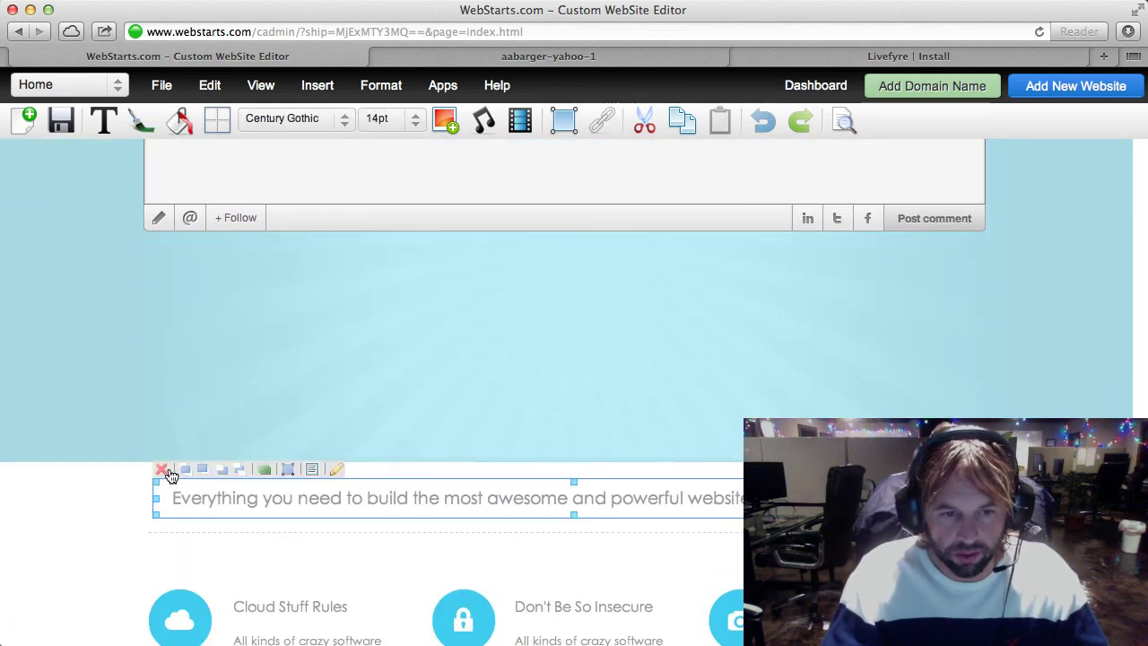
{"action": "left_click", "coordinate": [160, 470]}
{"action": "left_click", "coordinate": [255, 539]}
{"action": "left_click", "coordinate": [158, 522]}
- Delete the "Cloud Stuff Rules" feature block, including its heading, cloud icon and description text
{"action": "left_click", "coordinate": [273, 608]}
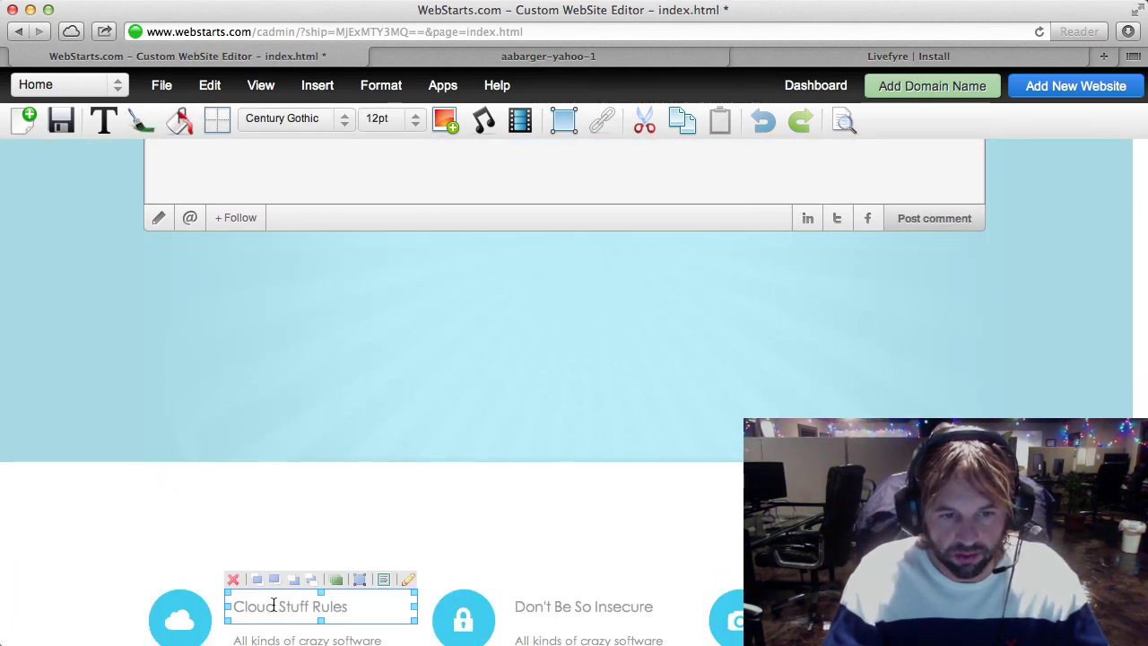
{"action": "left_click", "coordinate": [232, 579]}
{"action": "left_click", "coordinate": [179, 599]}
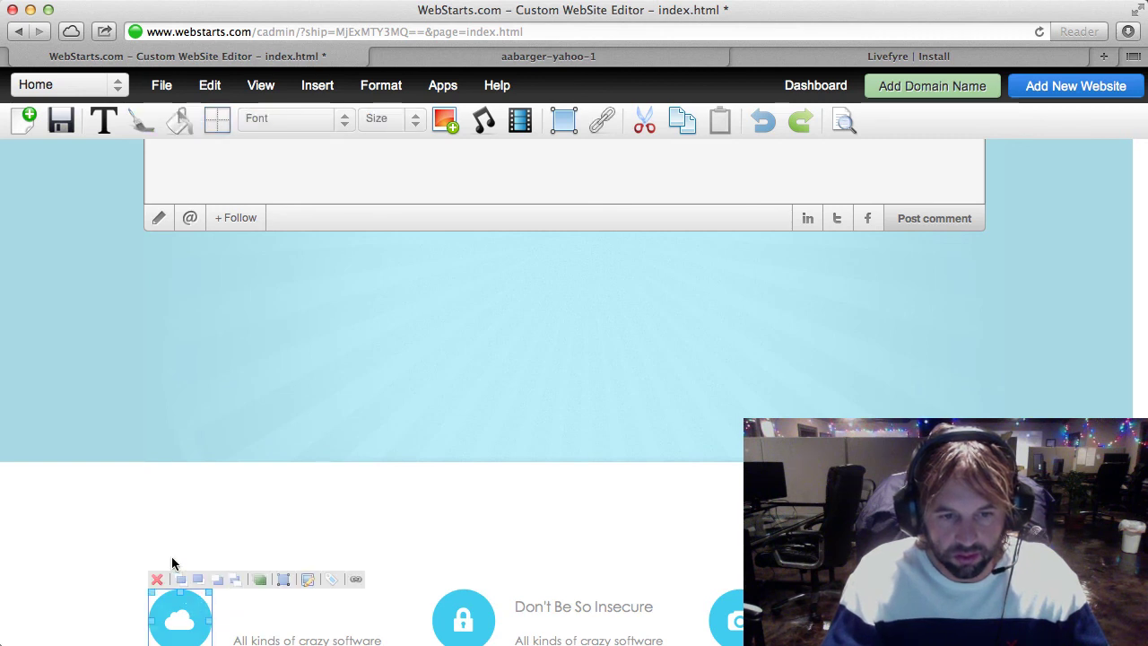
{"action": "left_click", "coordinate": [157, 579]}
{"action": "left_click", "coordinate": [305, 638]}
{"action": "left_click", "coordinate": [233, 617]}
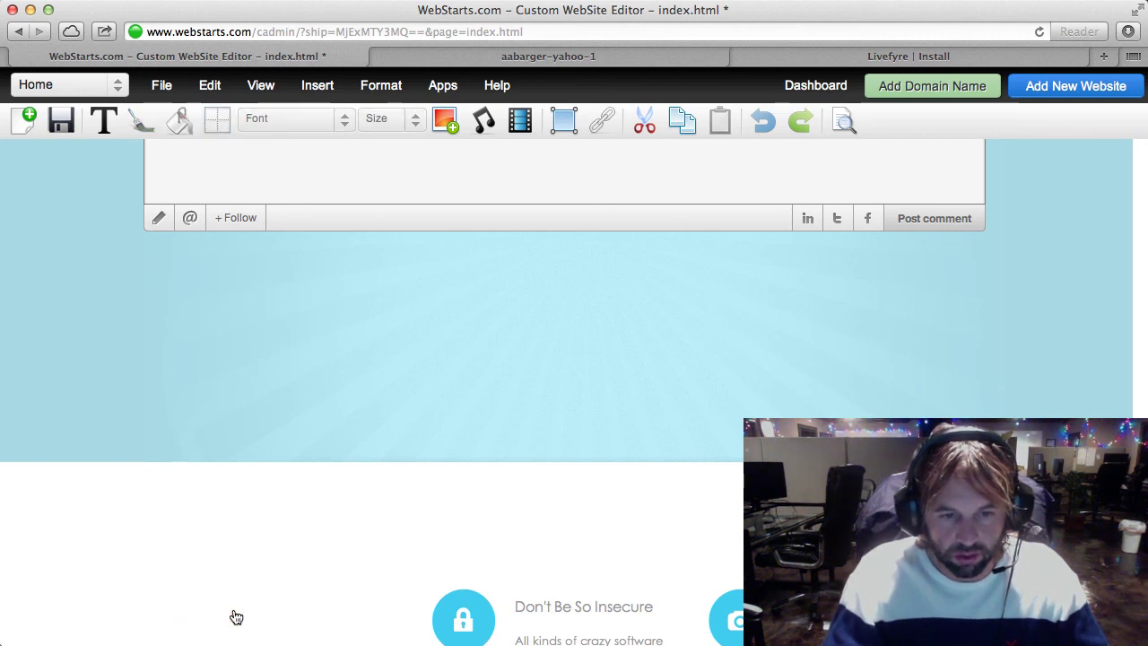
- Delete the "Don't Be So Insecure" feature block, including its lock icon, heading and description text
{"action": "left_click", "coordinate": [463, 608]}
{"action": "left_click", "coordinate": [441, 579]}
{"action": "left_click", "coordinate": [525, 599]}
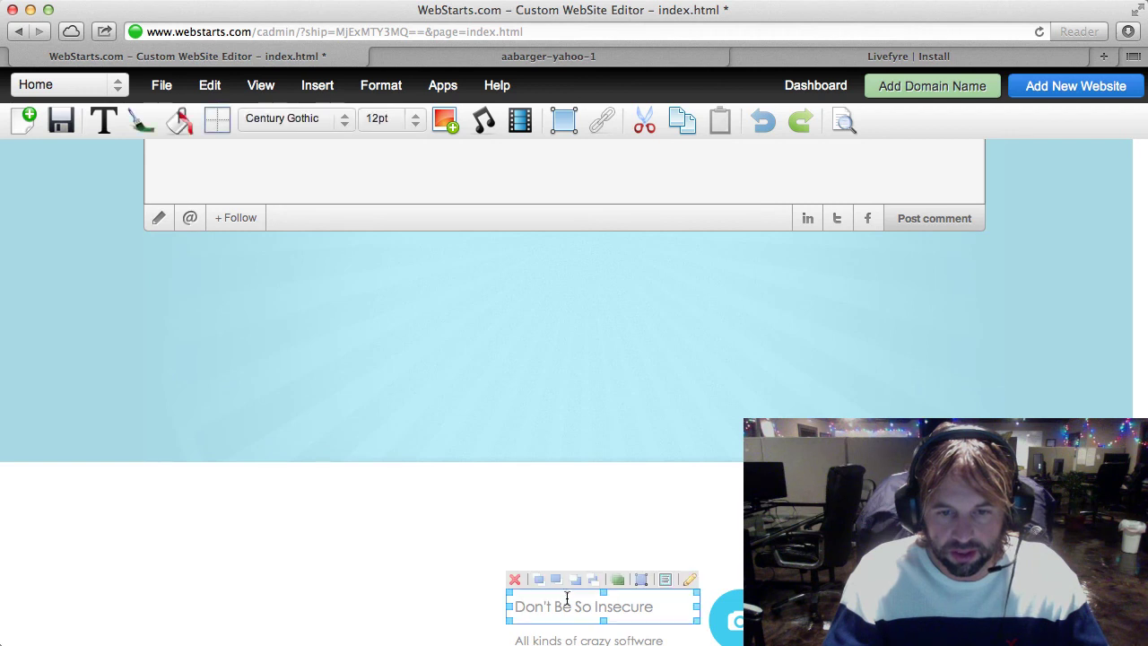
{"action": "left_click", "coordinate": [516, 579]}
{"action": "left_click", "coordinate": [563, 627]}
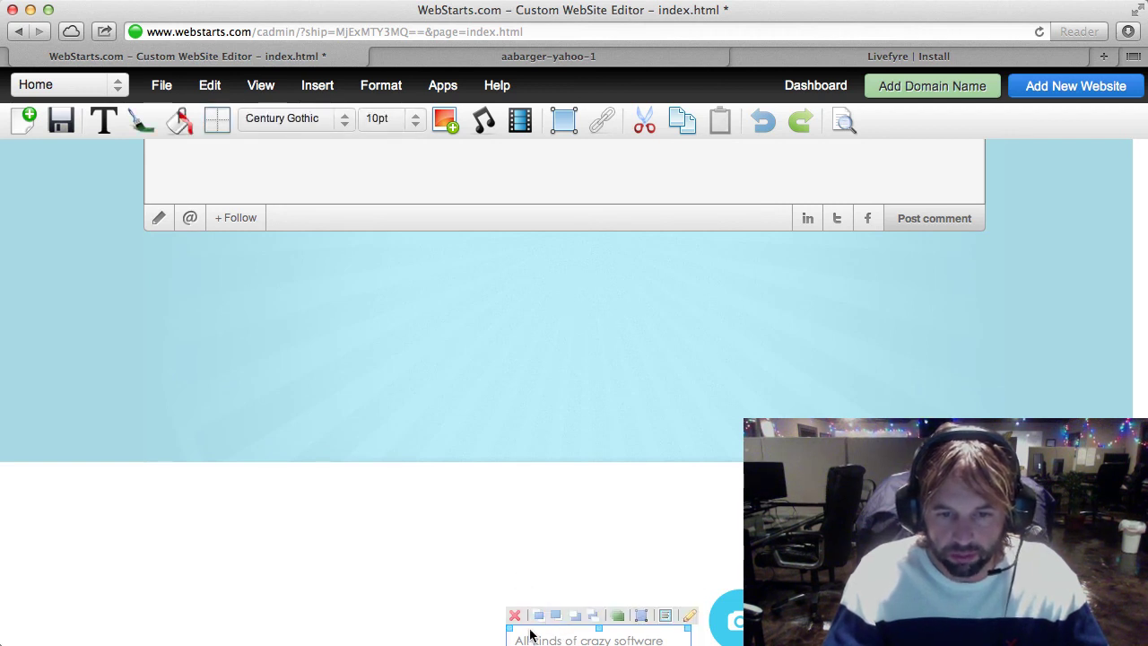
{"action": "left_click", "coordinate": [512, 615]}
- Delete the third feature block's camera icon and remaining content, along with the dashed divider below the feature row
{"action": "left_click", "coordinate": [736, 624]}
{"action": "left_click", "coordinate": [716, 580]}
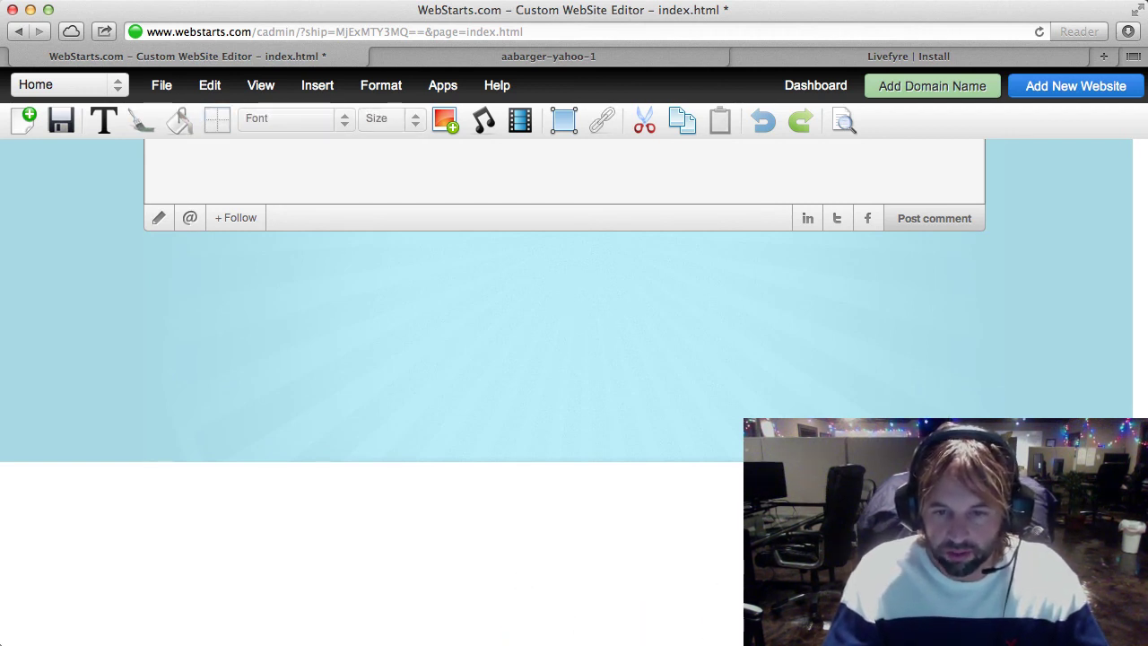
{"action": "scroll", "coordinate": [574, 359], "scroll_direction": "down", "scroll_amount": 4}
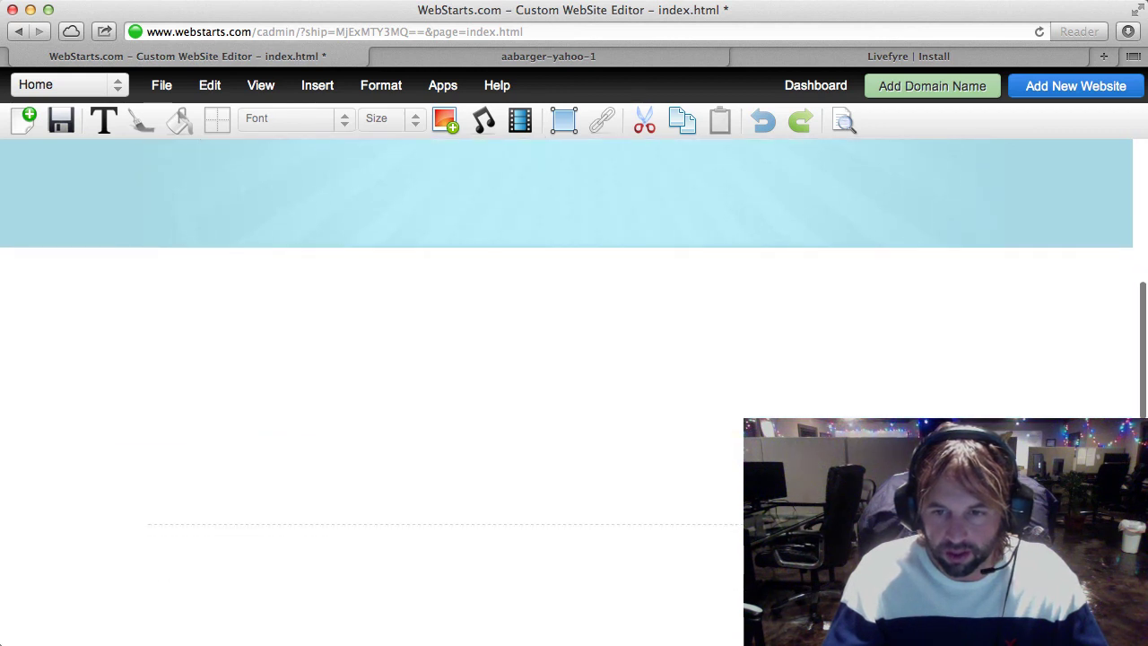
{"action": "left_click", "coordinate": [808, 412]}
{"action": "left_click", "coordinate": [792, 401]}
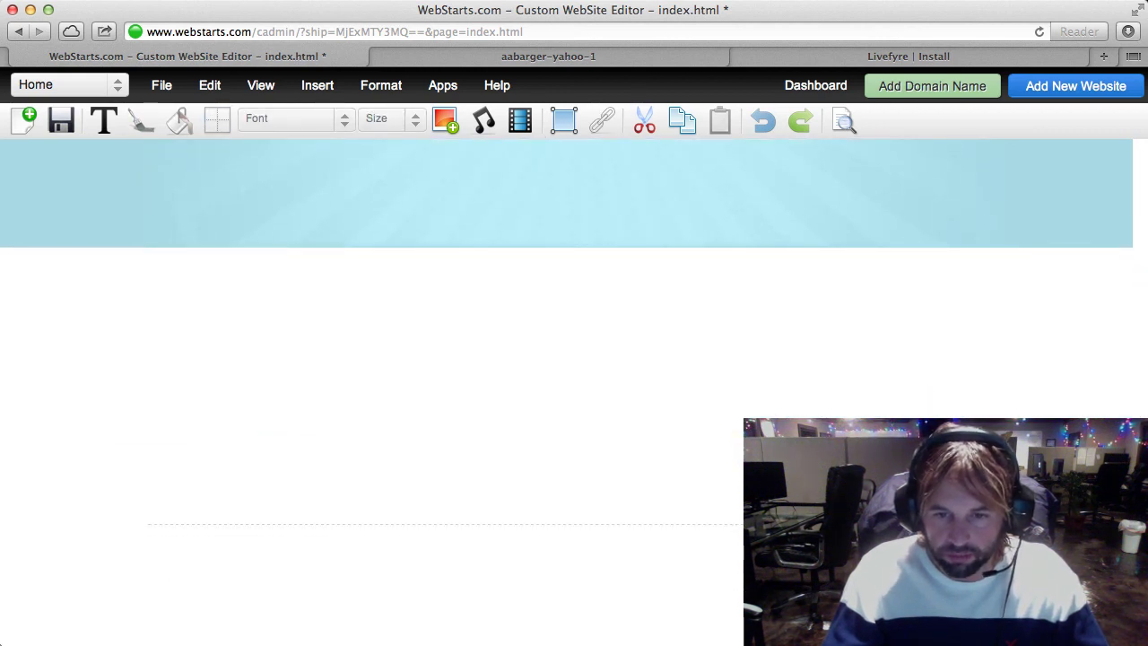
{"action": "left_click", "coordinate": [702, 523]}
{"action": "left_click", "coordinate": [159, 518]}
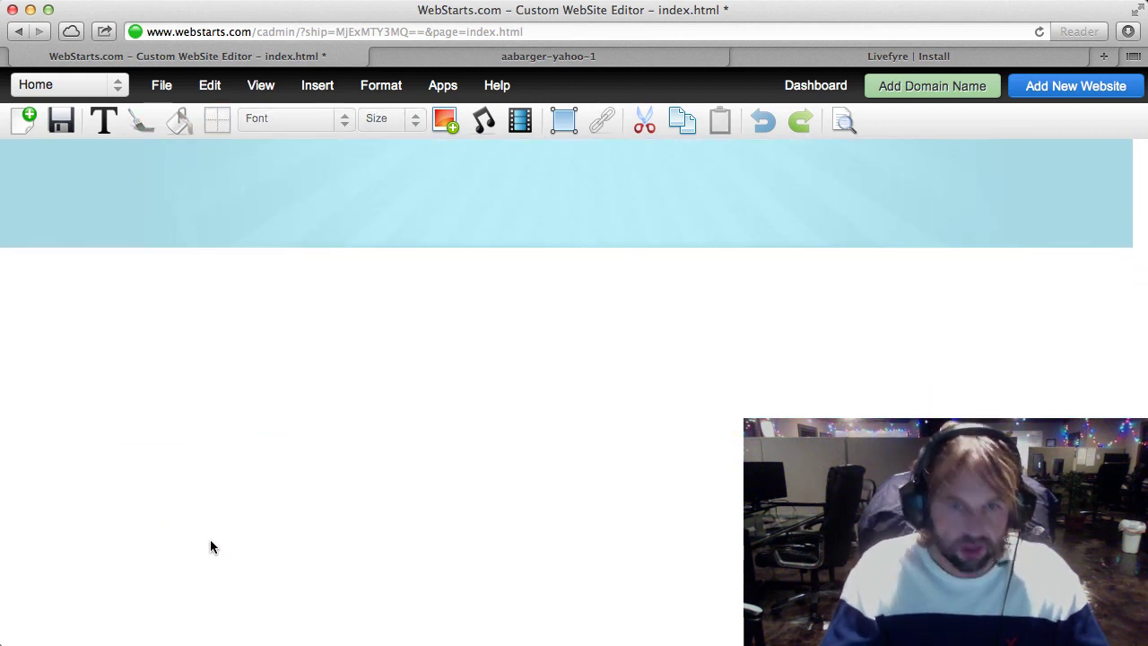